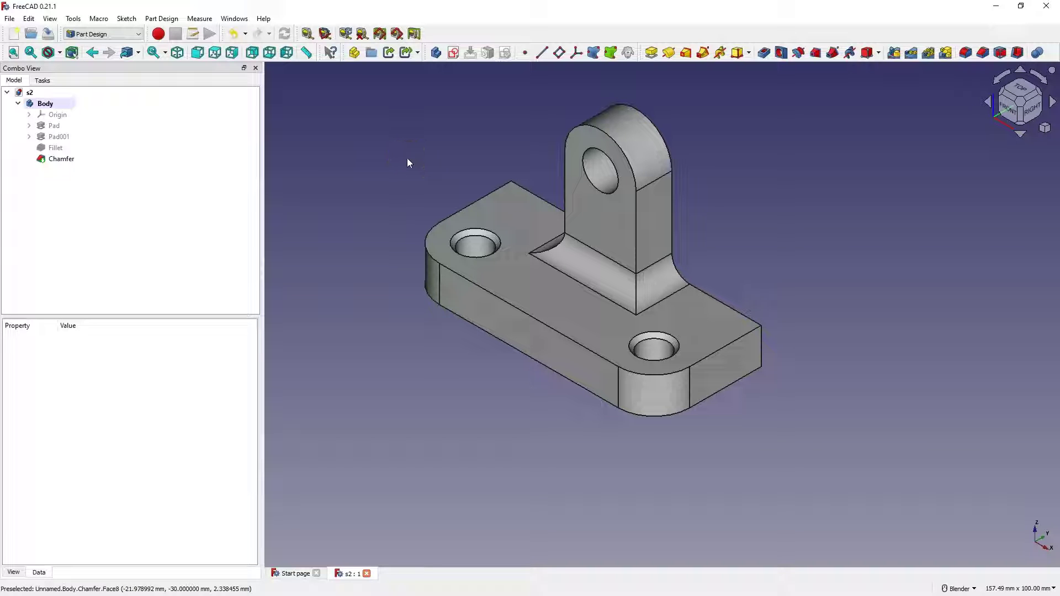
# - After inspecting the finished bracket, create a new empty document, Unnamed1
pyautogui.moveTo(577, 243); pyautogui.dragTo(585, 248, button='middle')
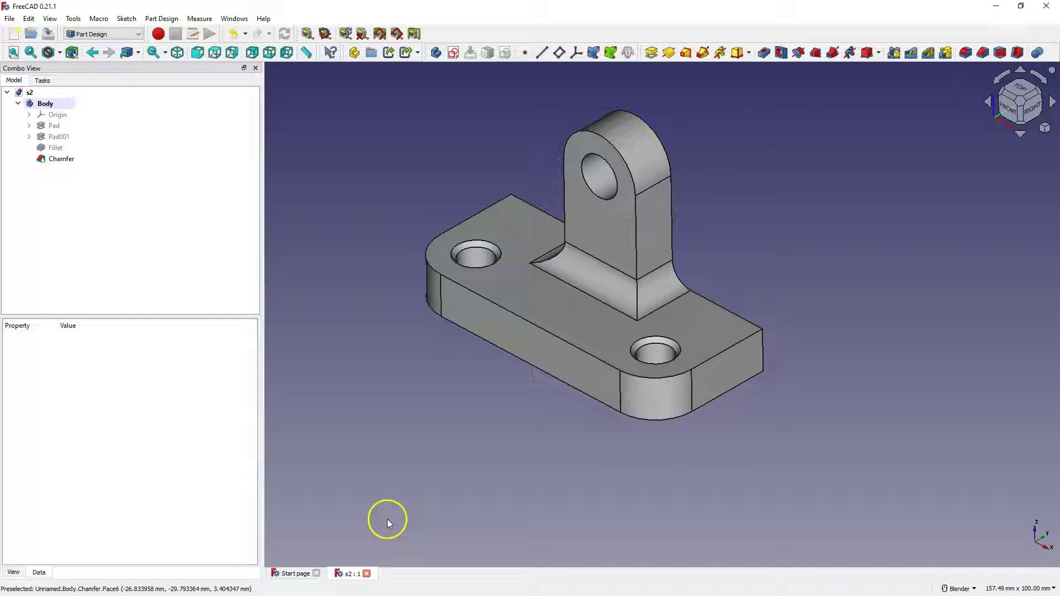
pyautogui.click(14, 35)
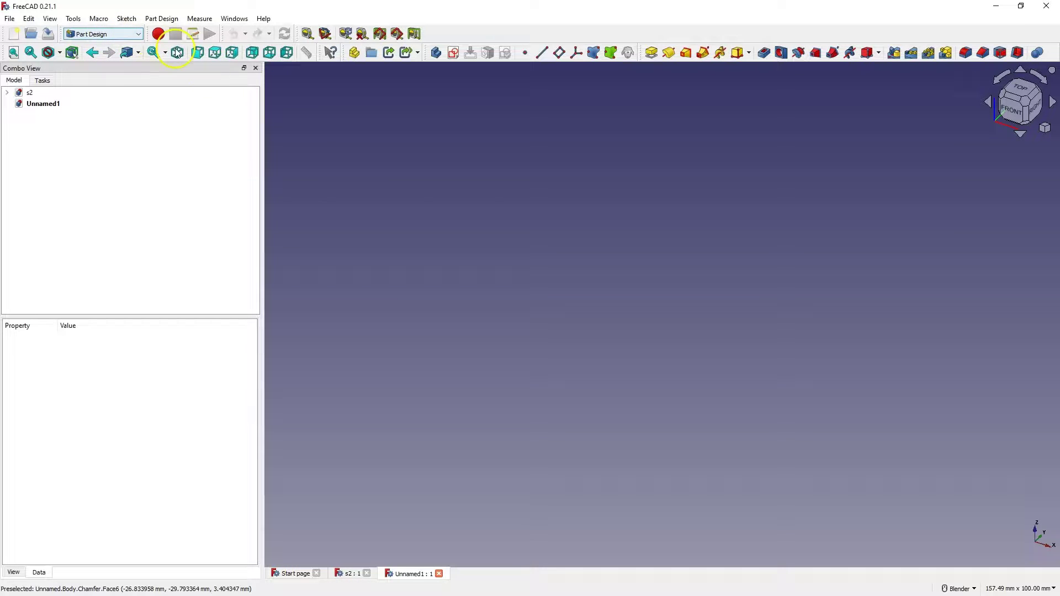
# - Create a new sketch on the XY-plane, leaving the constraint settings unchanged
pyautogui.click(453, 53)
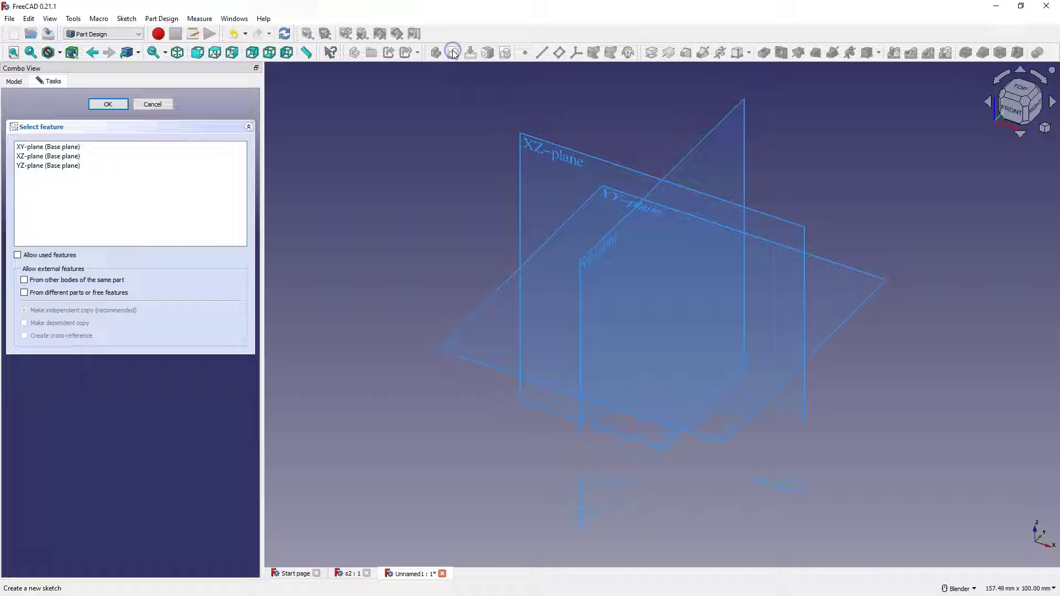
pyautogui.click(608, 196)
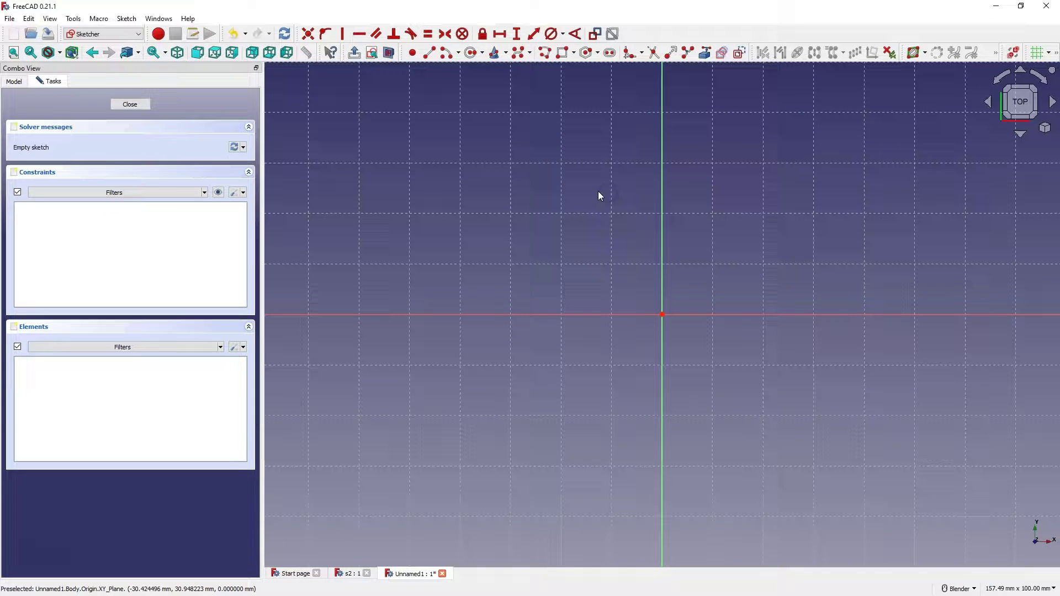
pyautogui.click(243, 193)
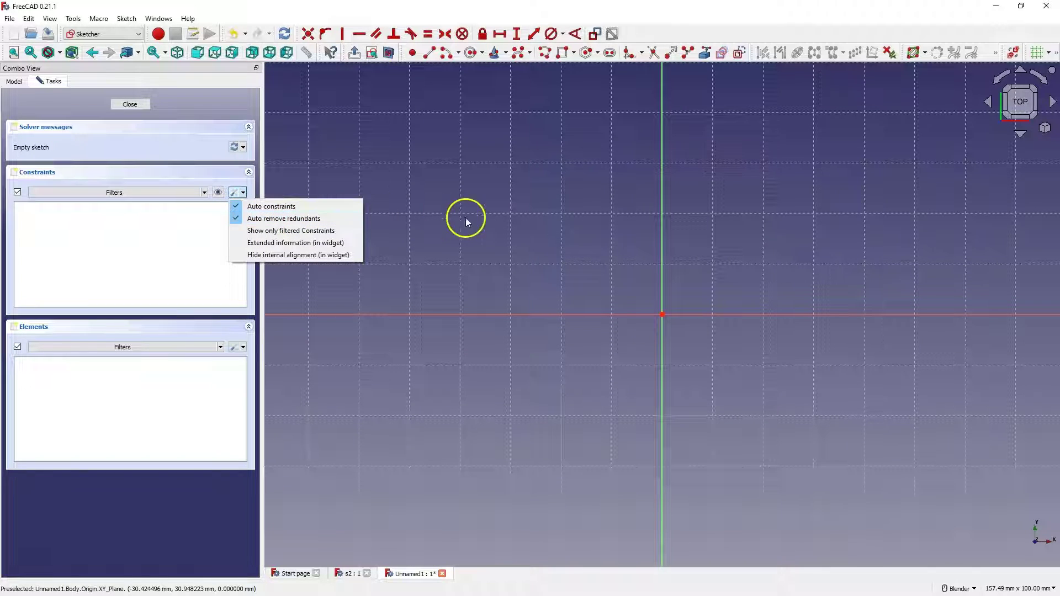
pyautogui.click(494, 208)
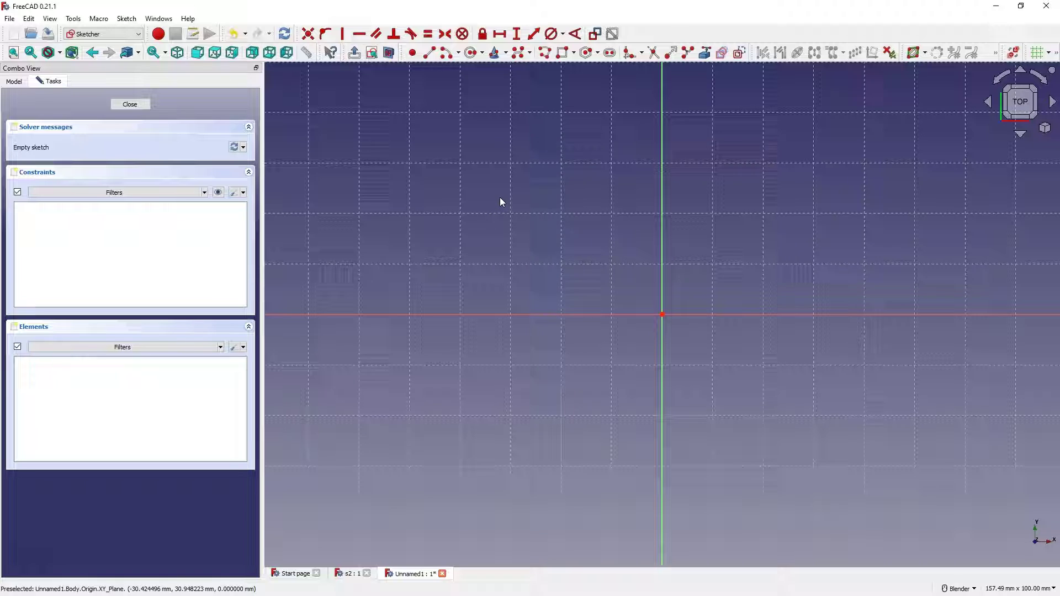
# - Draw a rectangle whose top edge starts on the horizontal axis and extends down-right
pyautogui.click(563, 53)
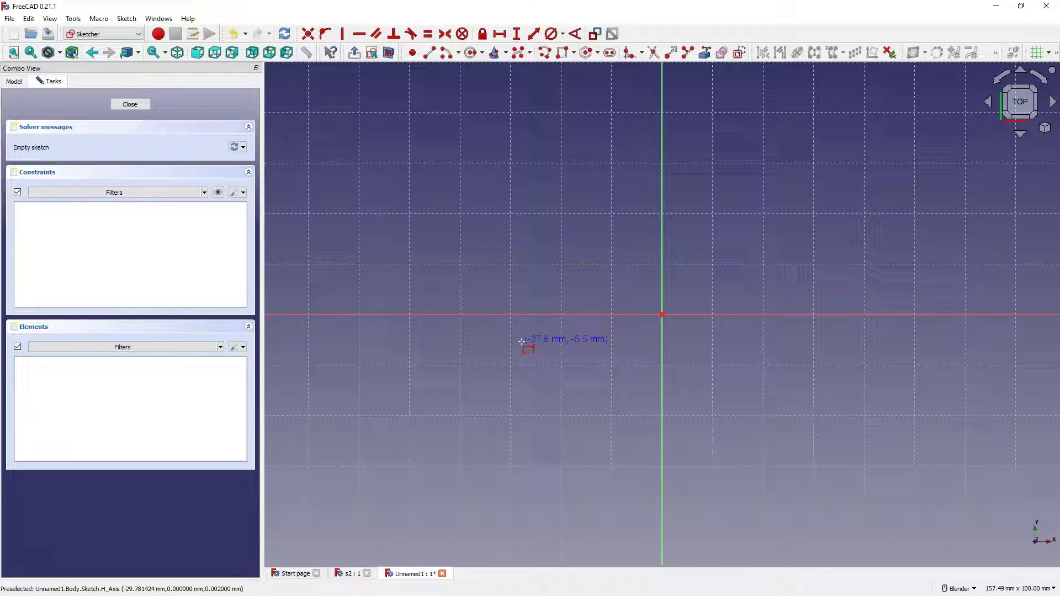
pyautogui.click(514, 315)
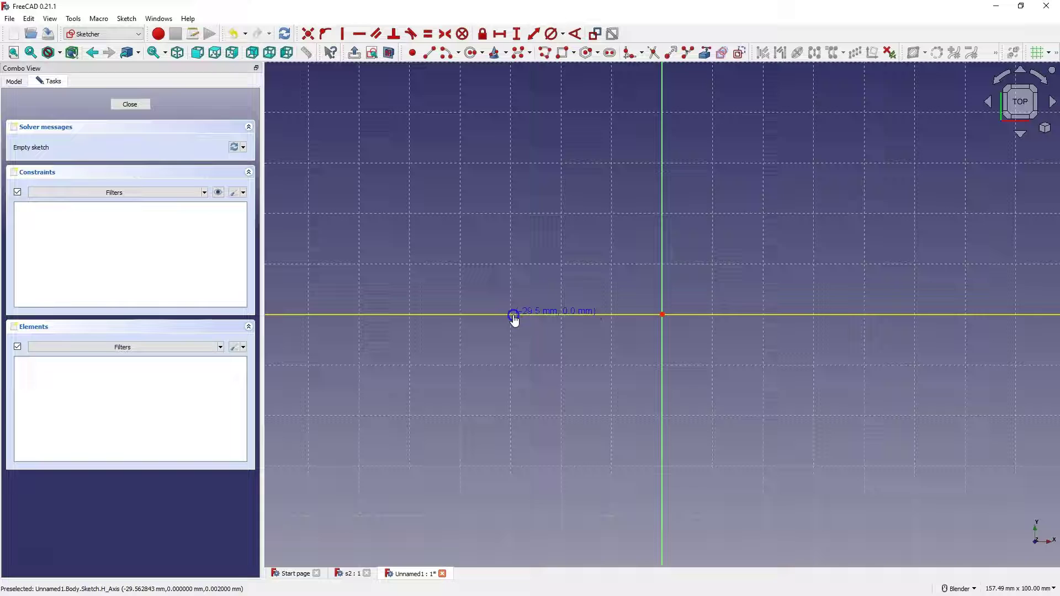
pyautogui.moveTo(521, 318); pyautogui.dragTo(852, 436)
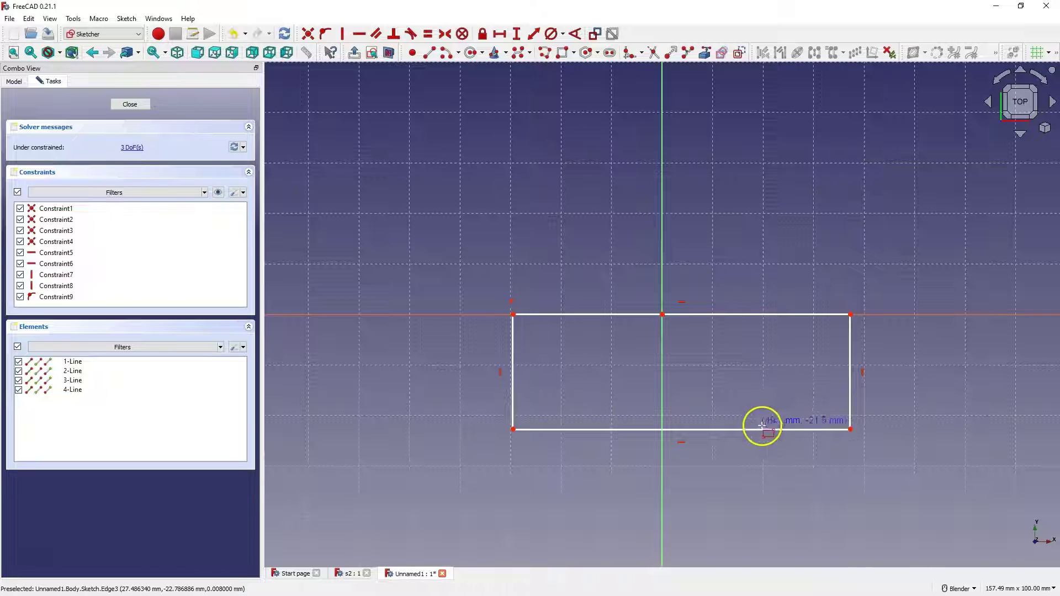
pyautogui.rightClick(588, 352)
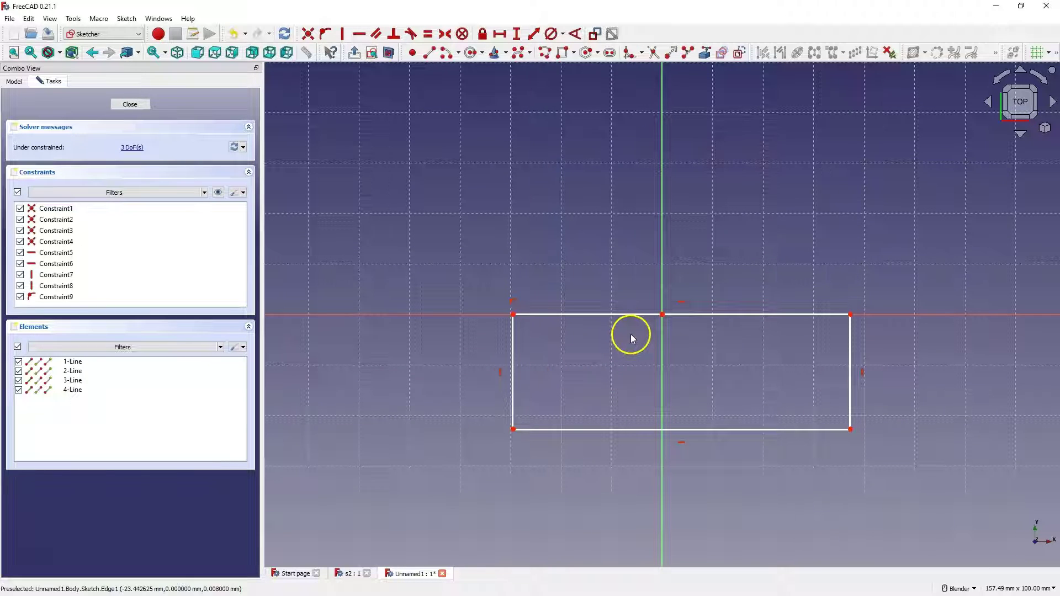
# - Make the rectangle's top corners symmetric about the vertical axis
pyautogui.click(513, 313)
pyautogui.click(850, 313)
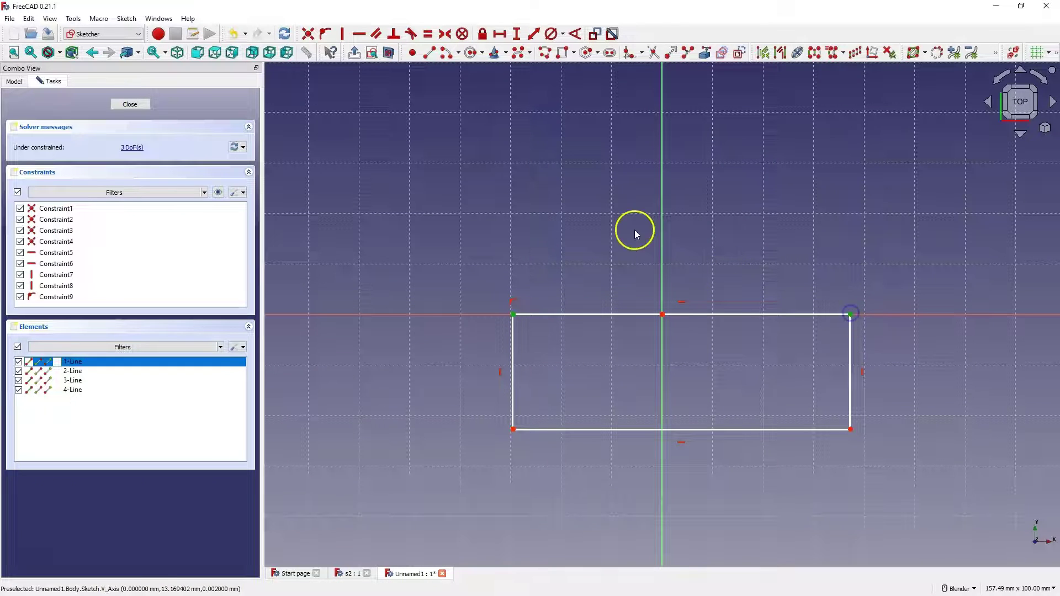
pyautogui.click(662, 233)
pyautogui.click(445, 34)
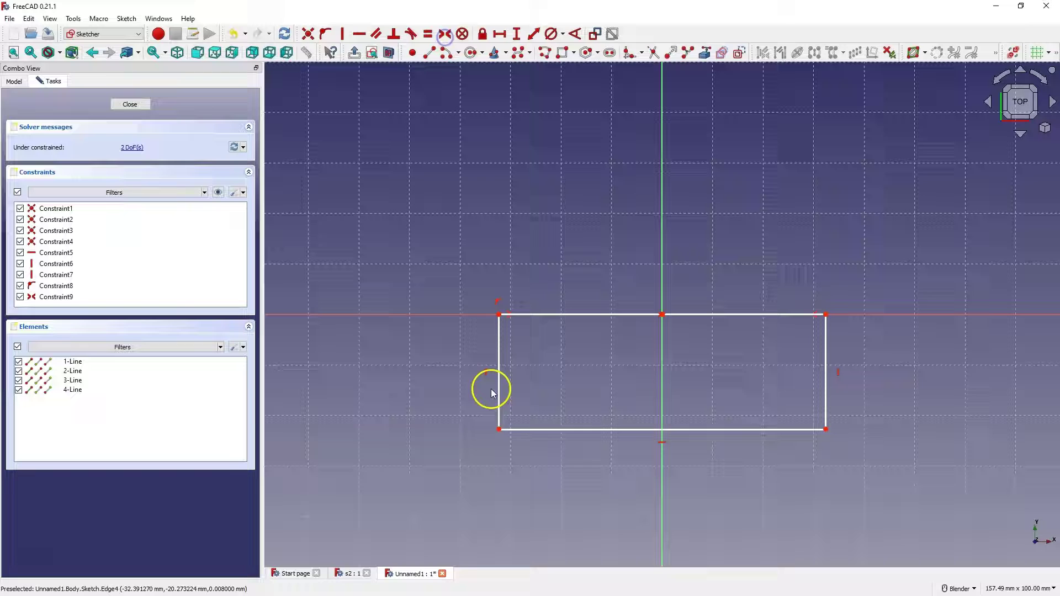
# - Fillet the rectangle's bottom-left and bottom-right corners
pyautogui.click(629, 53)
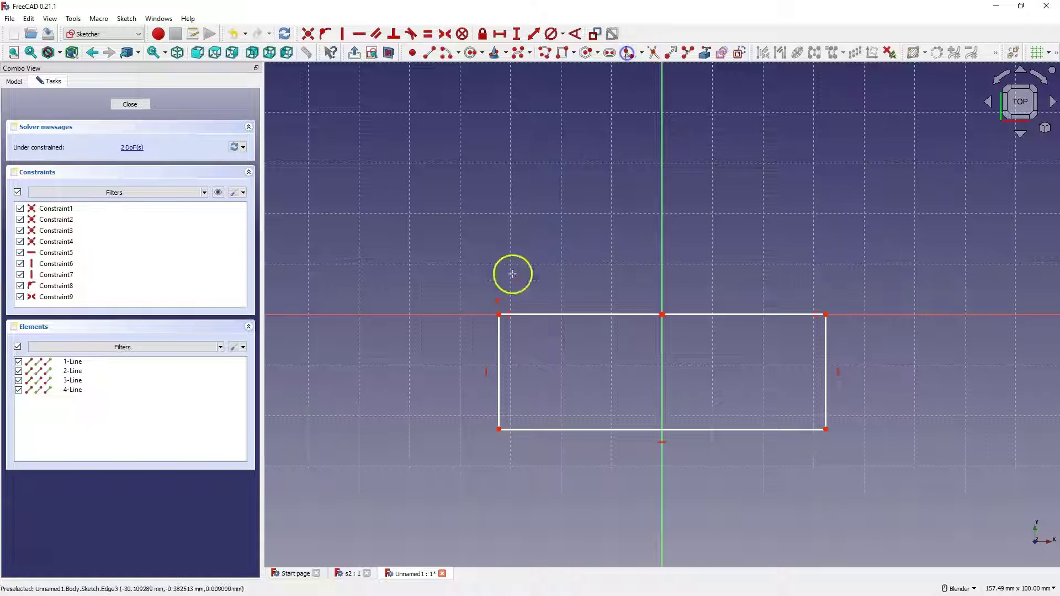
pyautogui.click(498, 397)
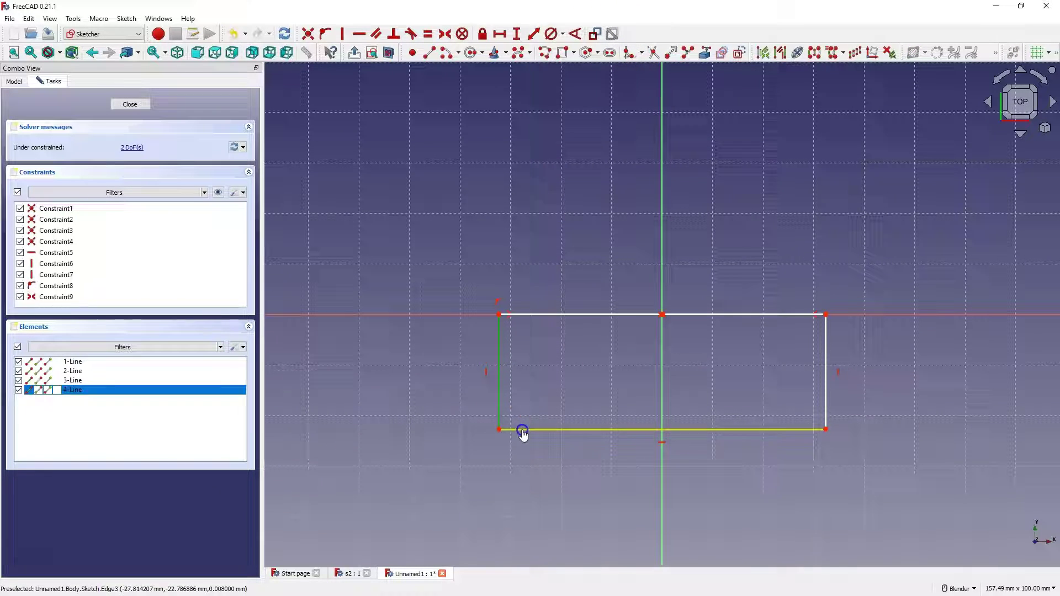
pyautogui.click(519, 429)
pyautogui.click(804, 430)
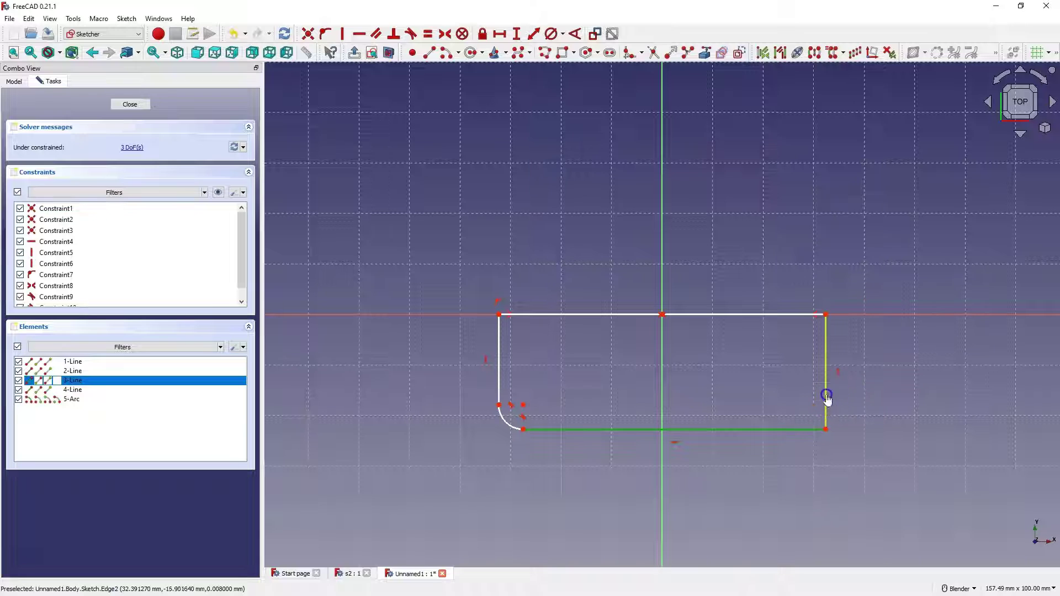
pyautogui.click(825, 397)
# - Constrain the bottom-left arc's radius to 10 mm
pyautogui.click(562, 34)
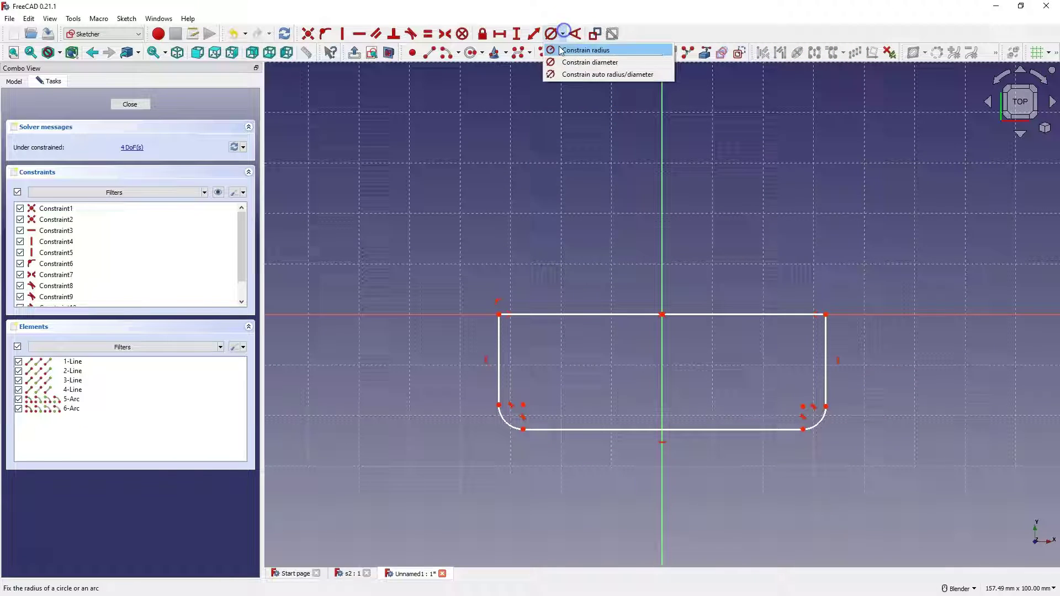
pyautogui.click(558, 50)
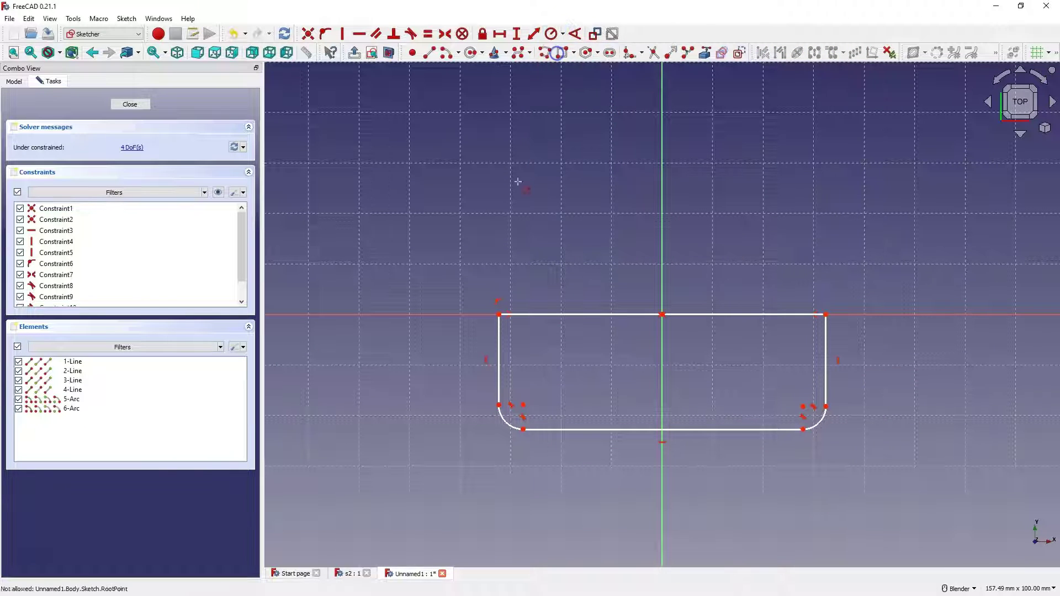
pyautogui.click(505, 420)
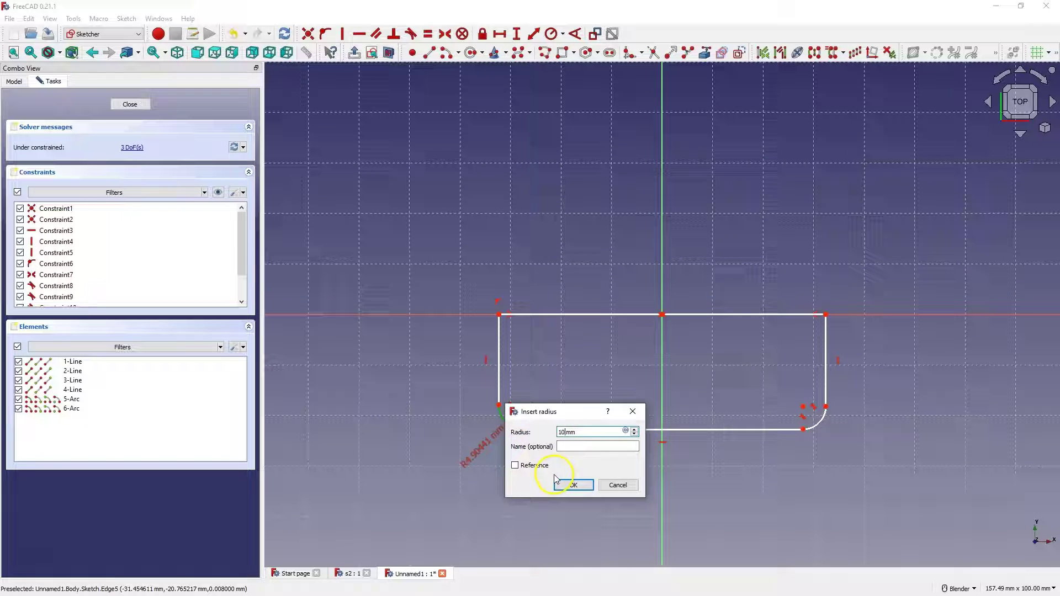
pyautogui.click(556, 482)
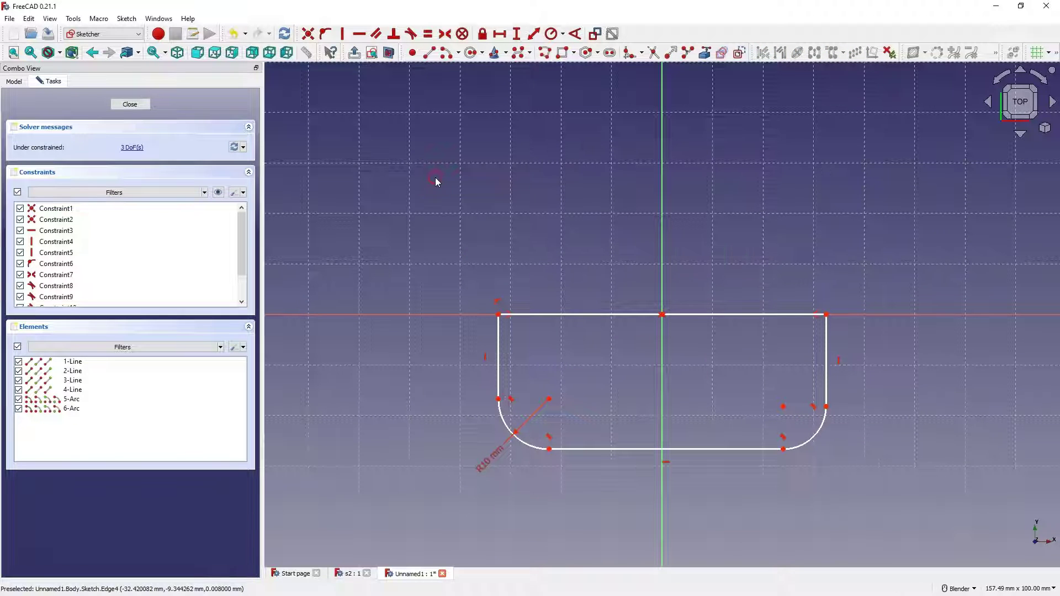
# - Make the two bottom corner arcs equal in radius
pyautogui.click(501, 491)
pyautogui.click(524, 448)
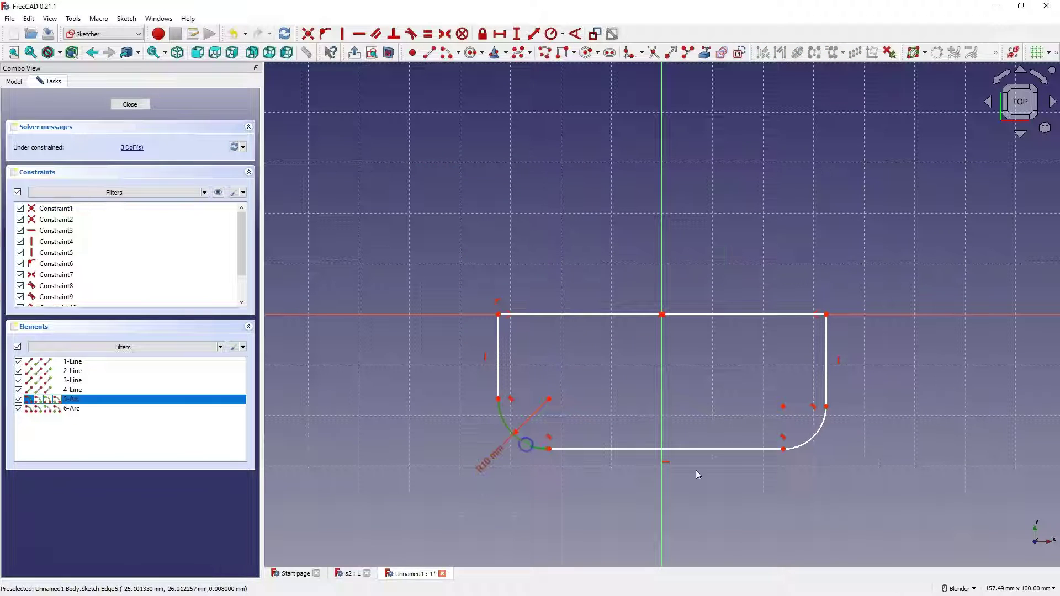
pyautogui.click(816, 436)
pyautogui.click(428, 34)
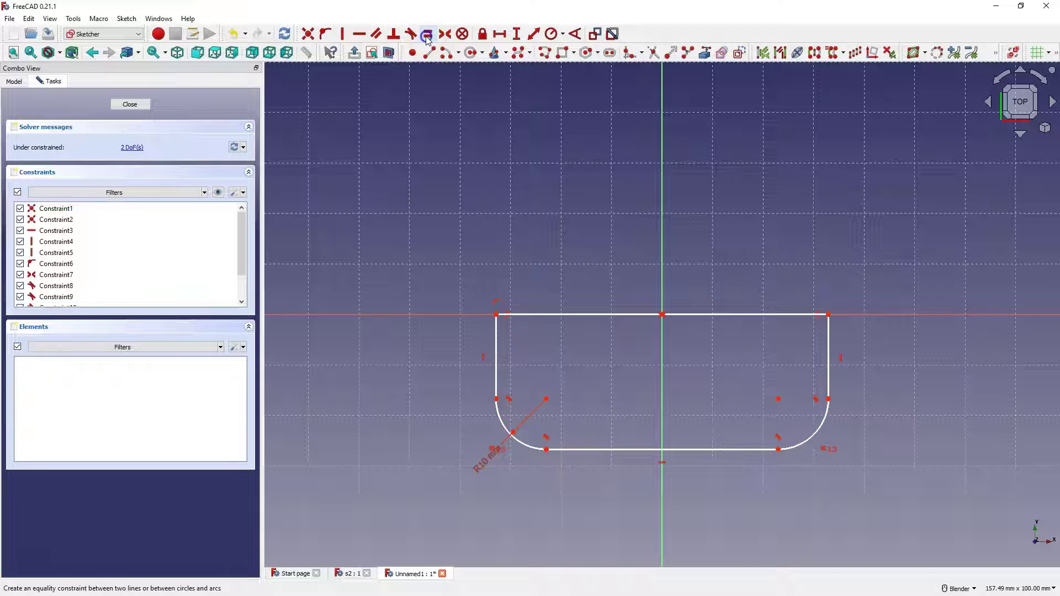
# - Draw two circles centred on the left and right corner arc centres
pyautogui.click(472, 52)
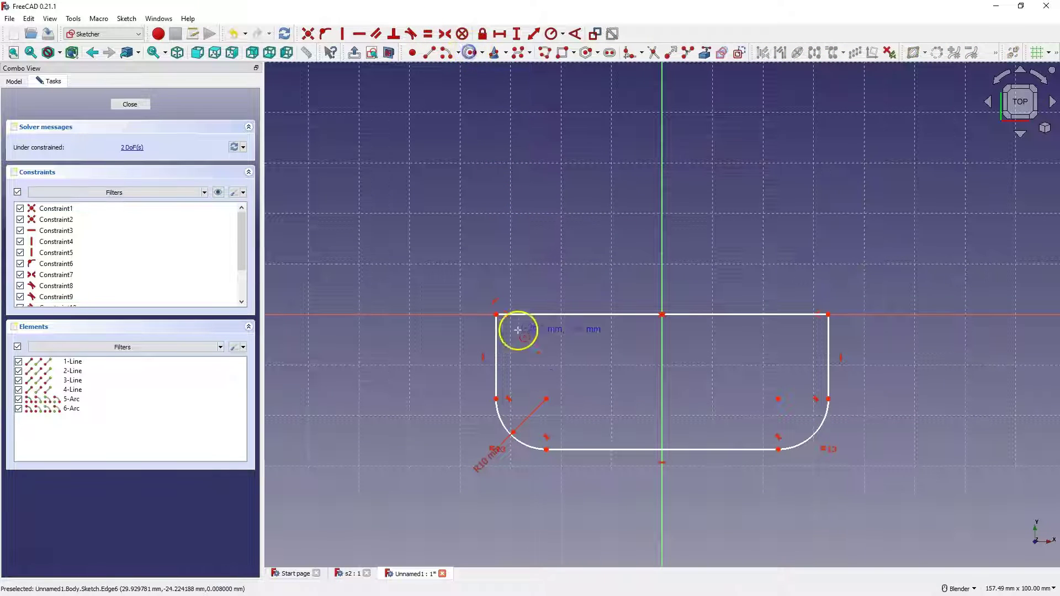
pyautogui.click(546, 398)
pyautogui.click(538, 427)
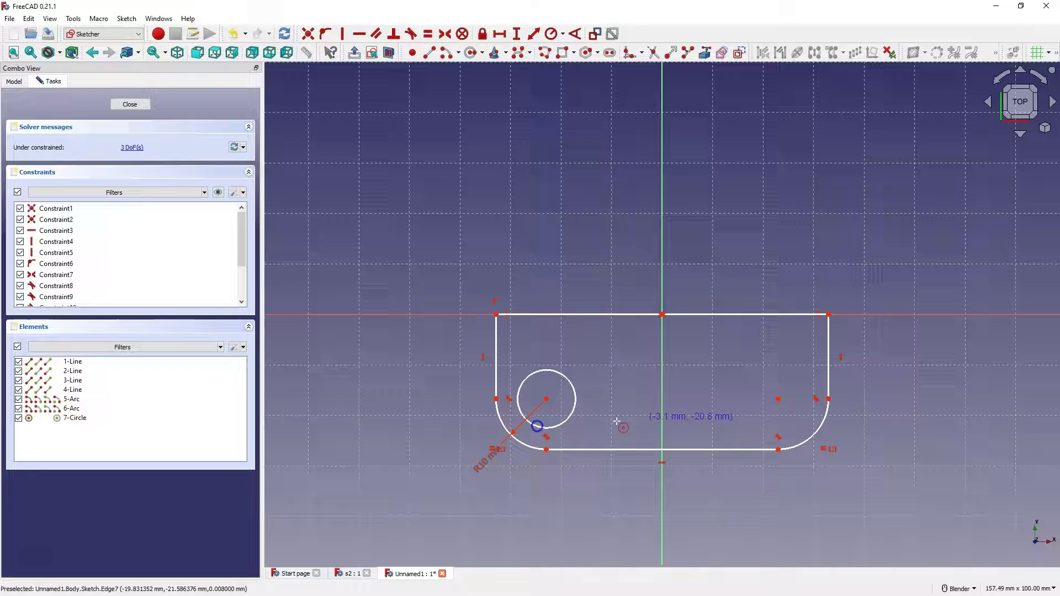
pyautogui.click(778, 398)
pyautogui.click(792, 414)
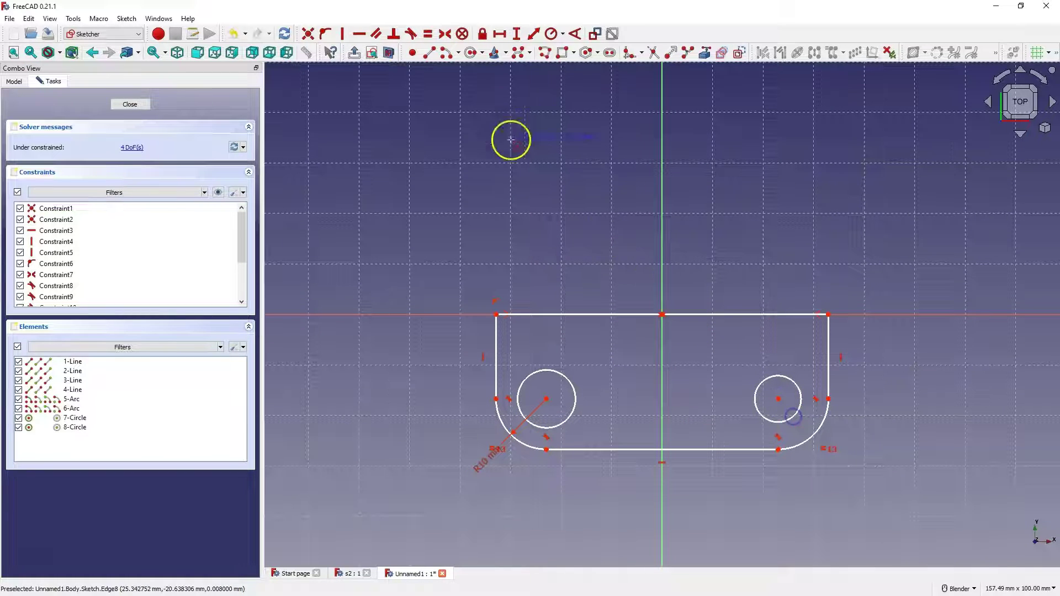
# - Set the left circle's diameter to 8 mm and select both circles
pyautogui.click(563, 34)
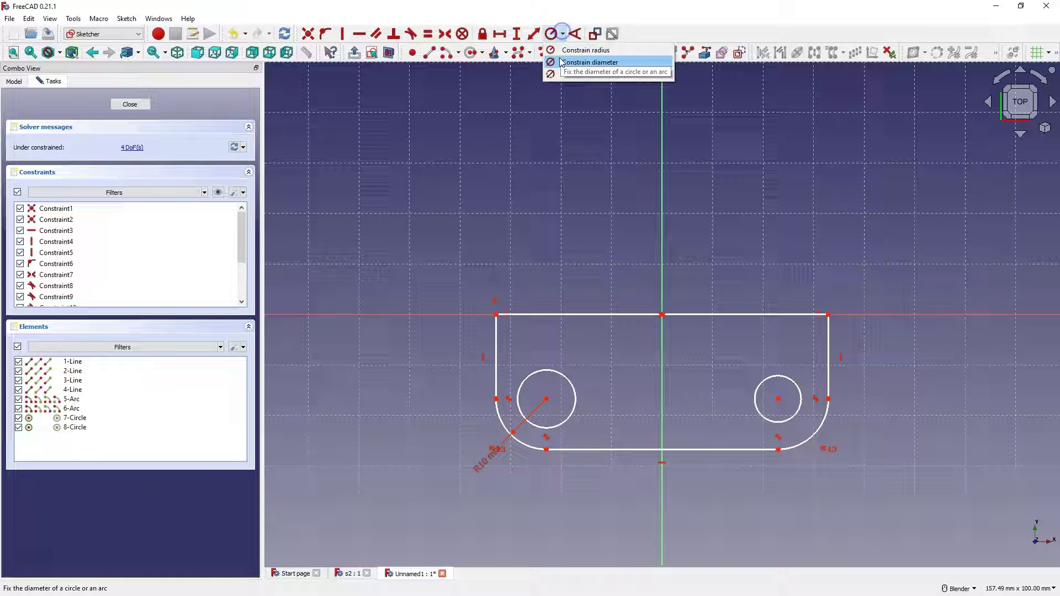
pyautogui.click(574, 73)
pyautogui.click(546, 368)
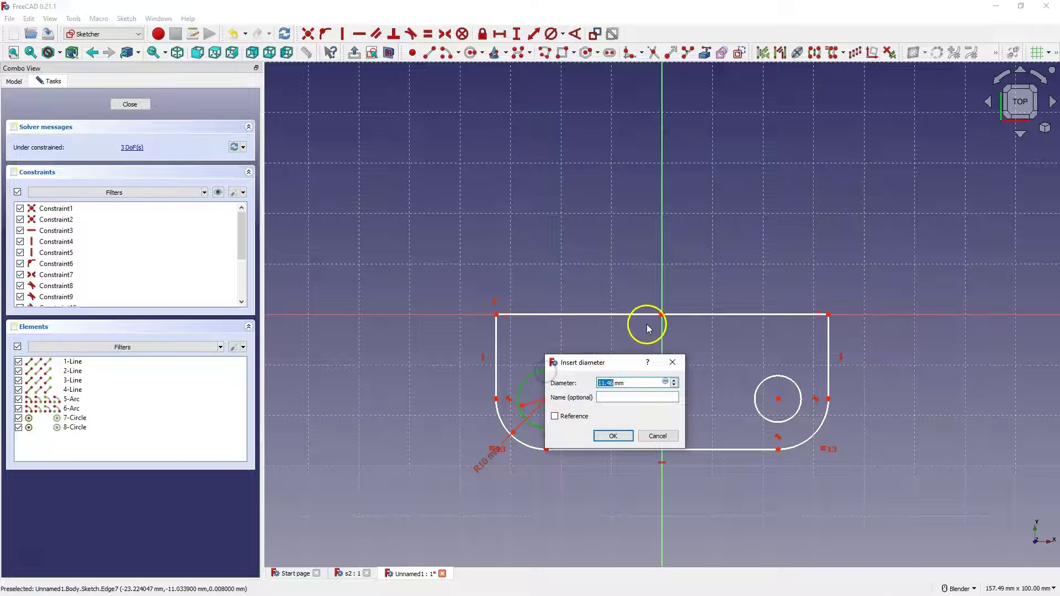
pyautogui.write('8')
pyautogui.press('Return')
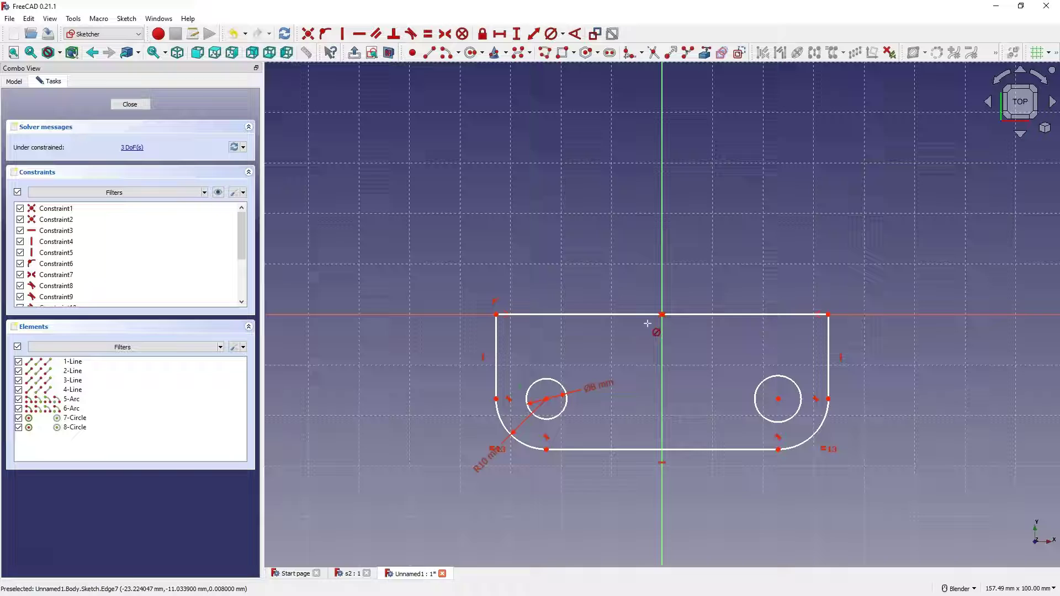
pyautogui.click(559, 384)
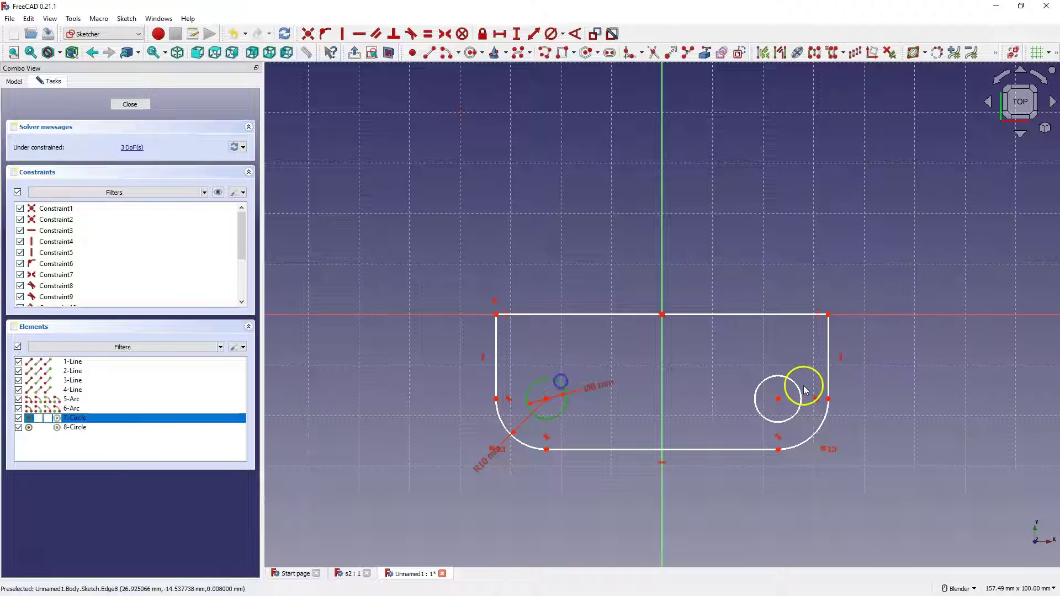
pyautogui.click(779, 375)
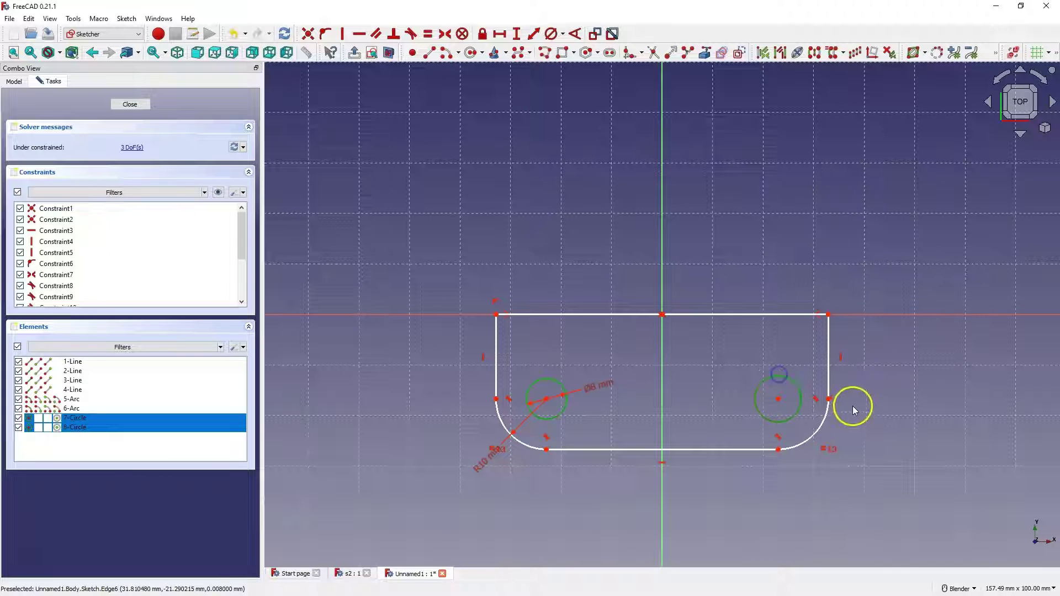
# - Make the two hole circles equal and set the top edge width to 70 mm
pyautogui.click(428, 34)
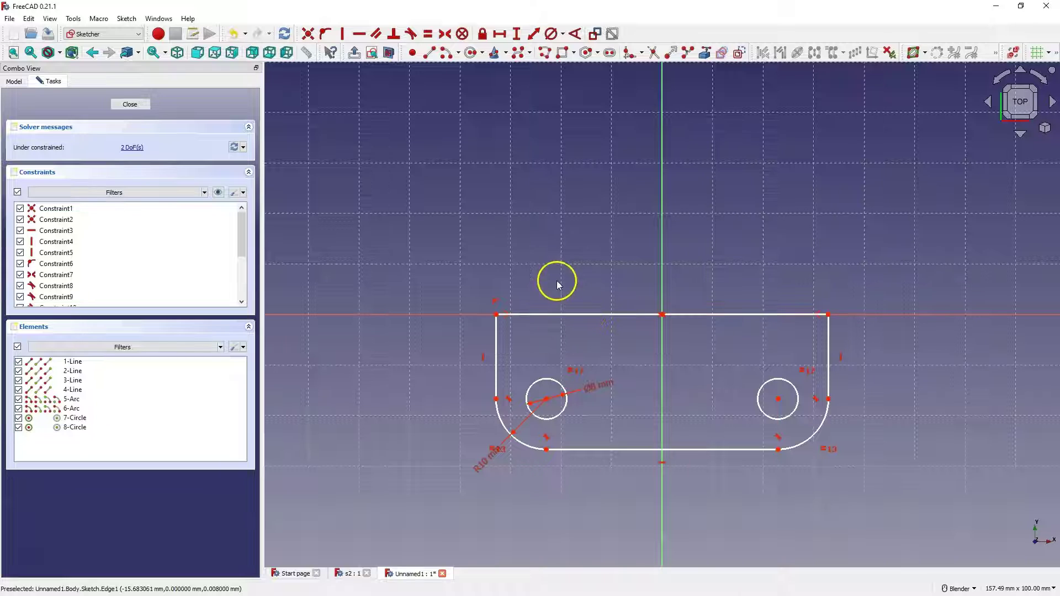
pyautogui.click(500, 34)
pyautogui.click(614, 312)
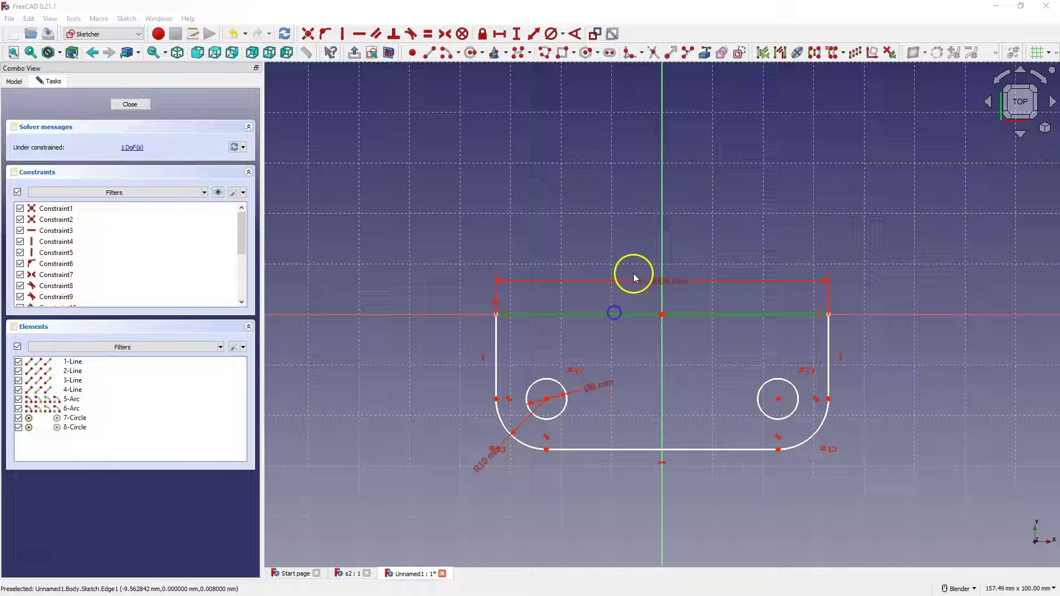
pyautogui.write('70')
pyautogui.press('Return')
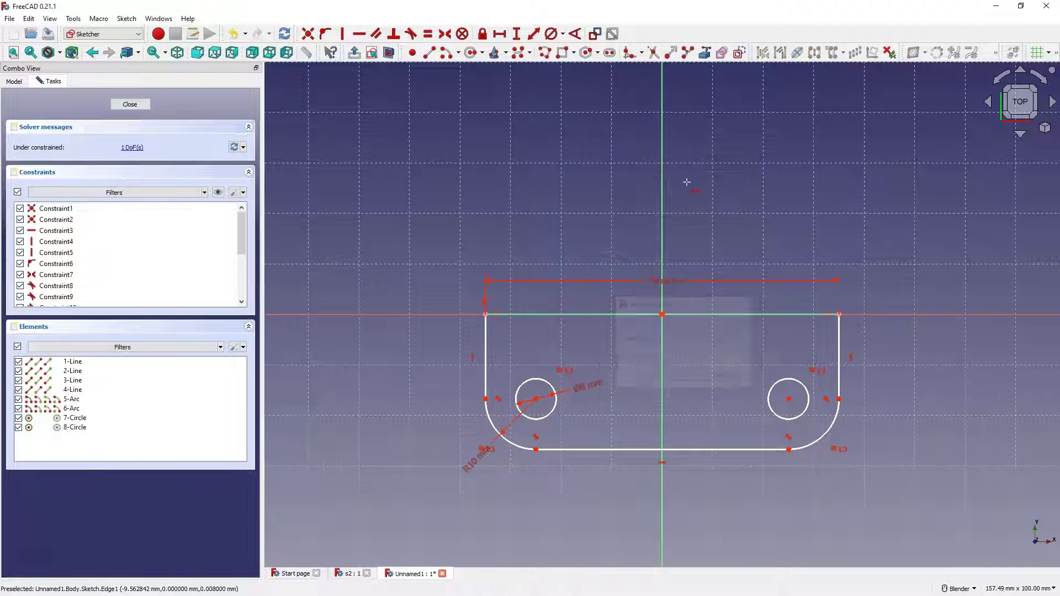
# - Set a 30 mm vertical height between the corner points and close the sketch
pyautogui.click(516, 33)
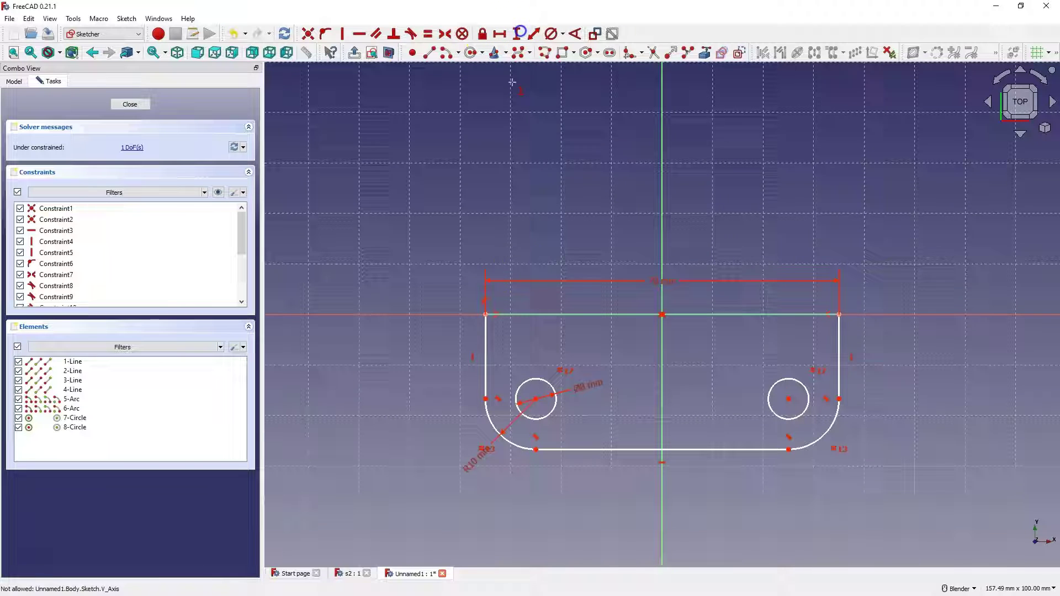
pyautogui.click(535, 450)
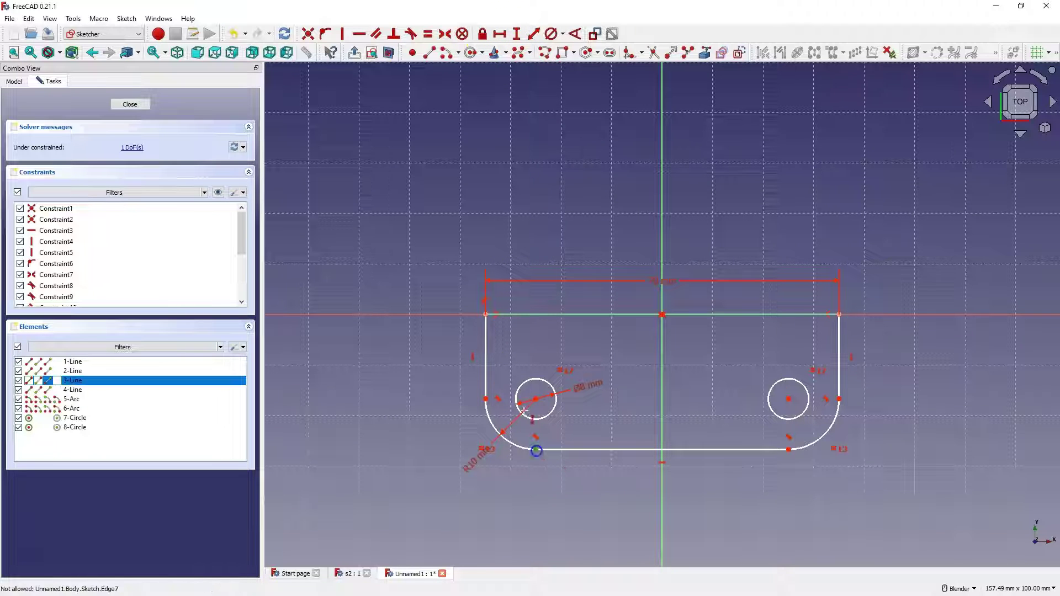
pyautogui.click(485, 315)
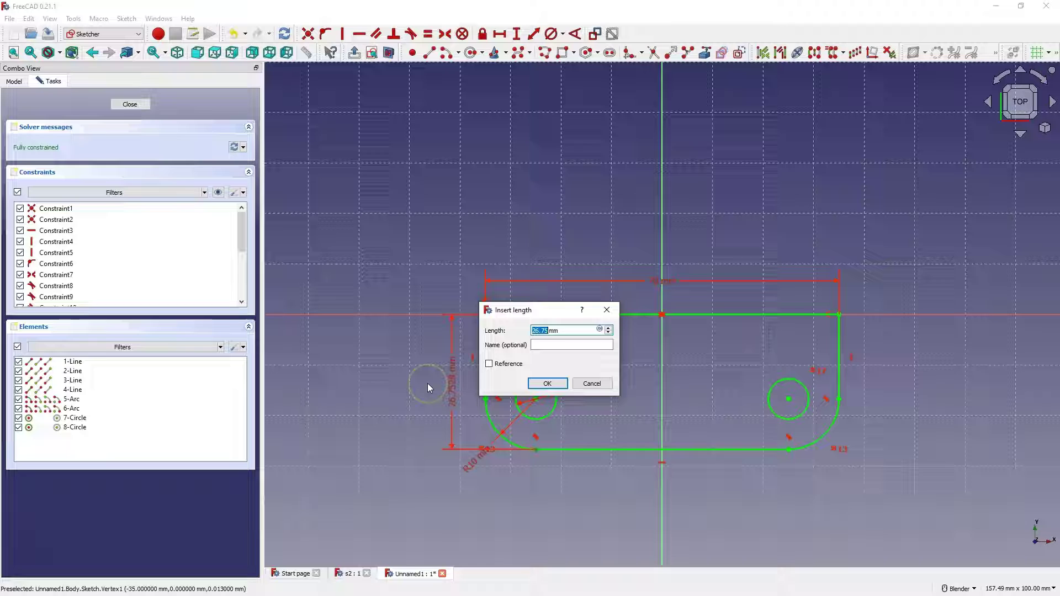
pyautogui.write('30')
pyautogui.press('Return')
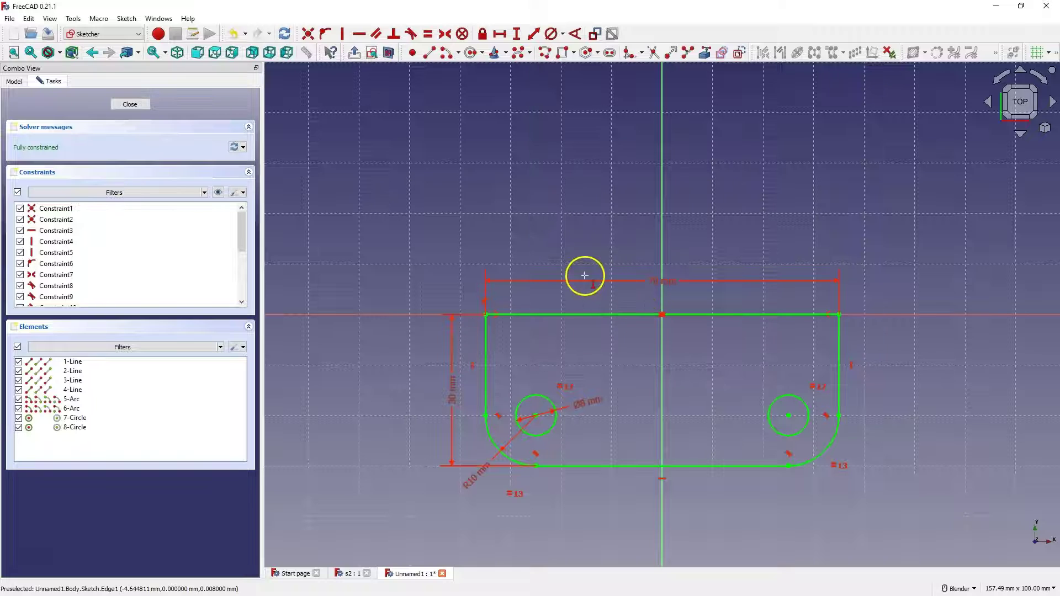
pyautogui.click(125, 106)
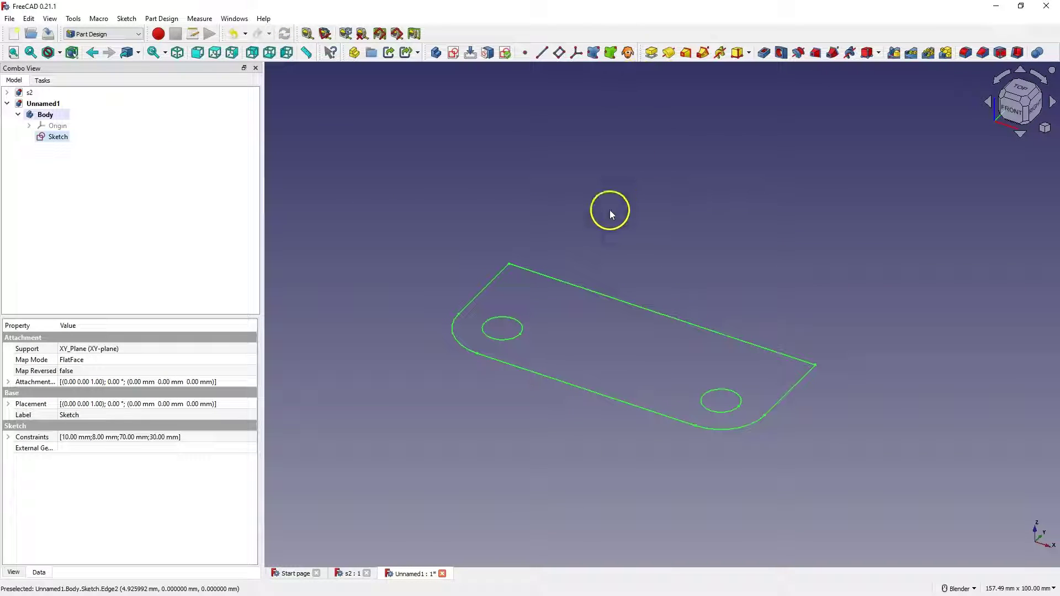
# - Pad the base sketch 10 mm into a solid plate with two holes
pyautogui.click(650, 52)
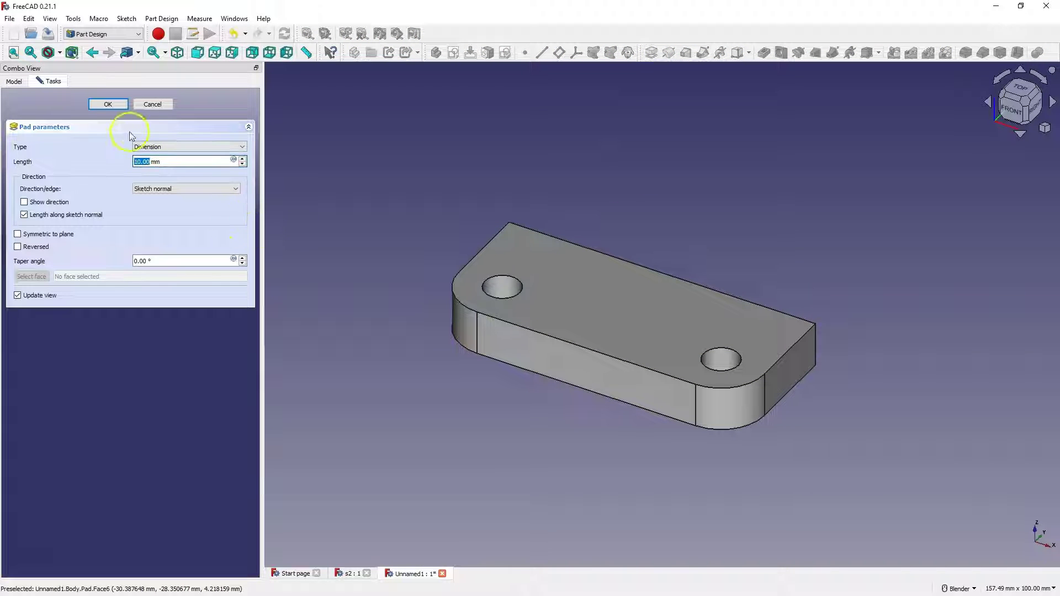
pyautogui.click(109, 104)
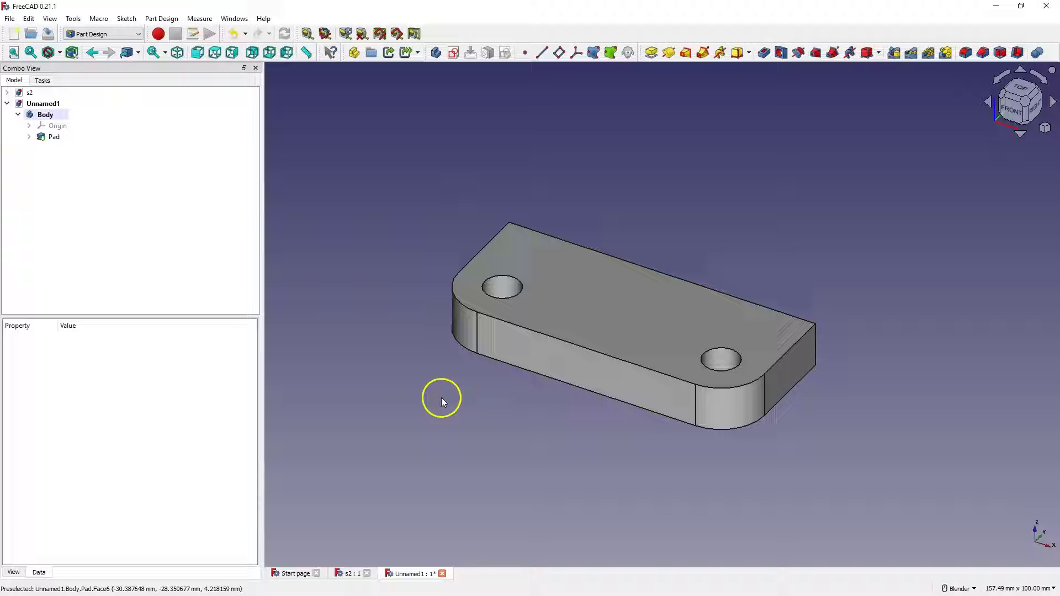
pyautogui.click(359, 577)
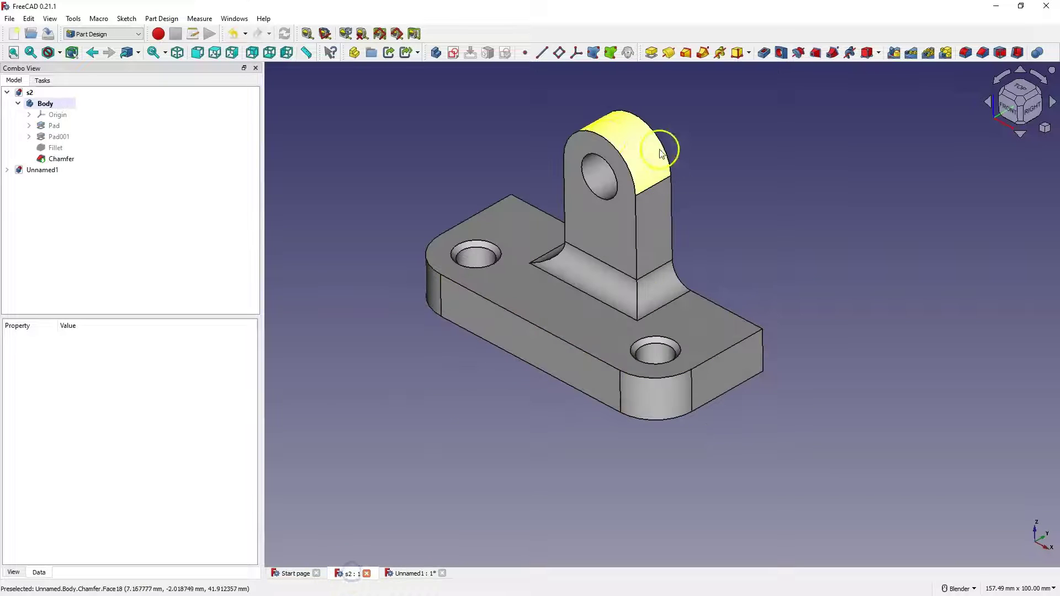
pyautogui.click(401, 574)
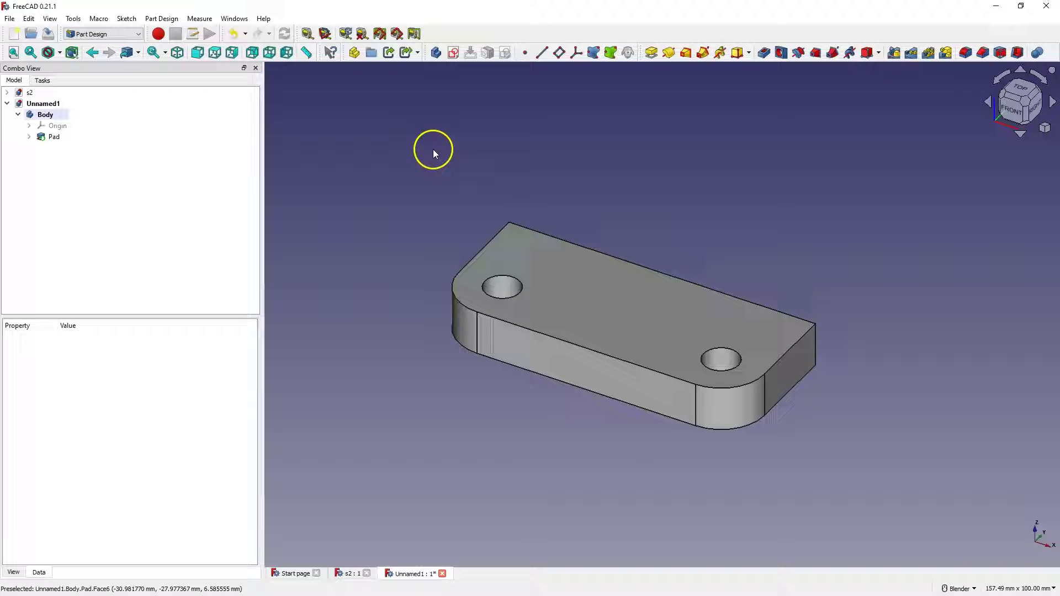
# - Create a second sketch, Sketch001, on the body's XZ-plane
pyautogui.click(452, 54)
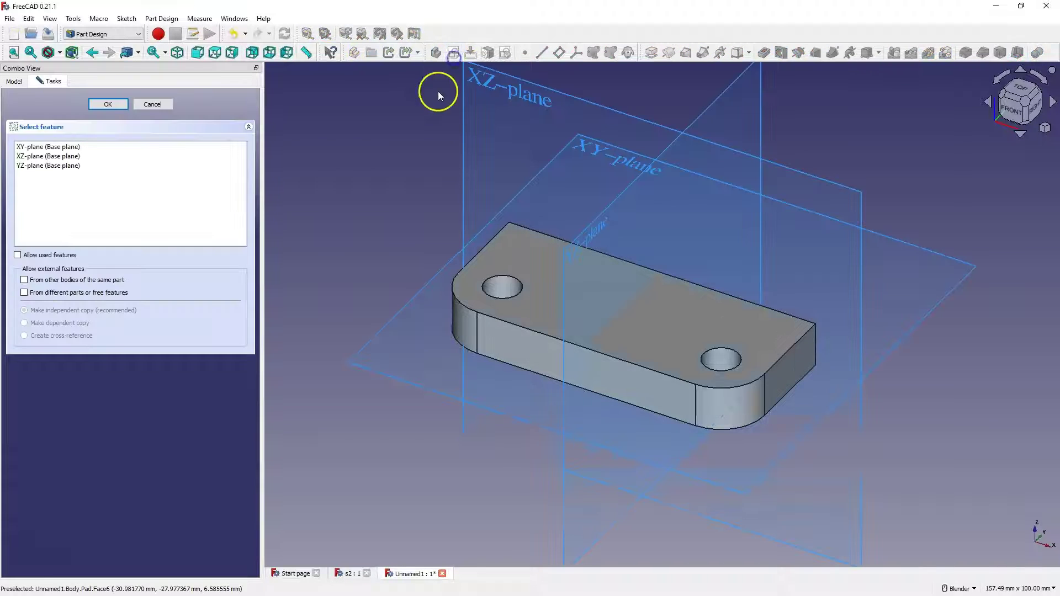
pyautogui.moveTo(474, 241); pyautogui.dragTo(456, 393, button='middle')
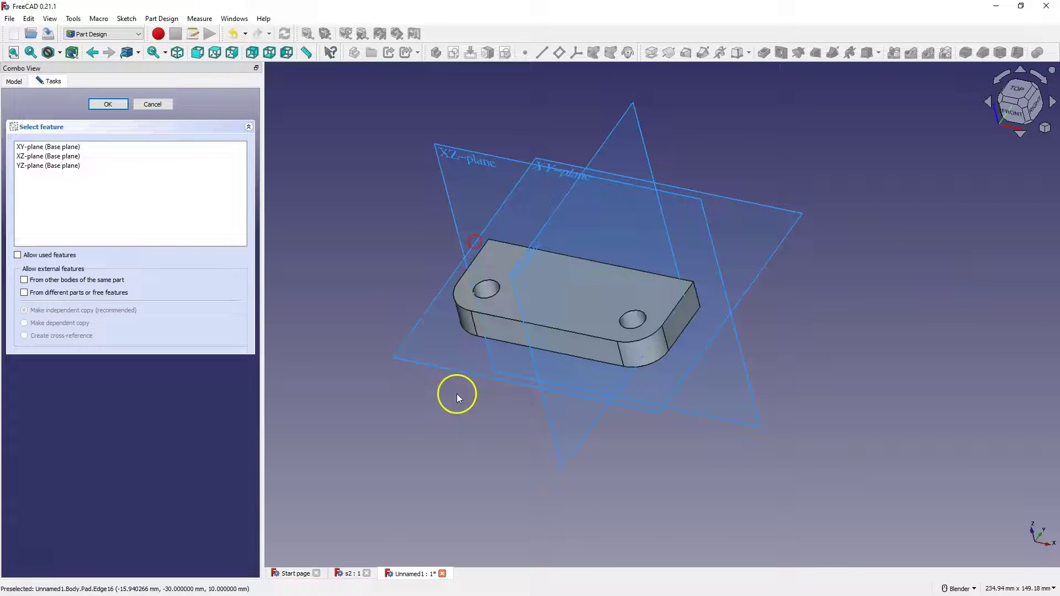
pyautogui.click(354, 574)
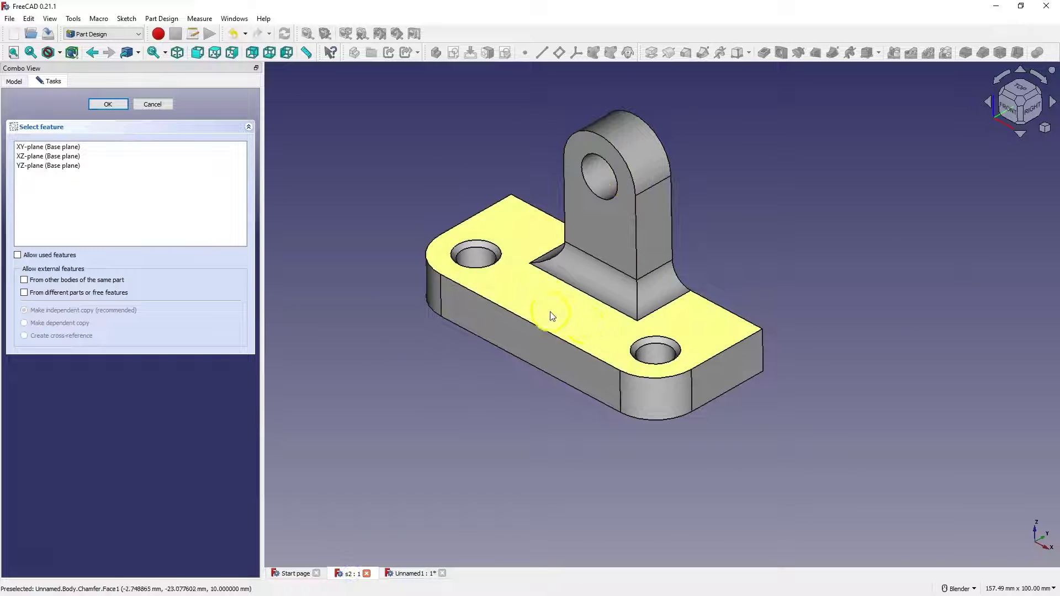
pyautogui.click(411, 574)
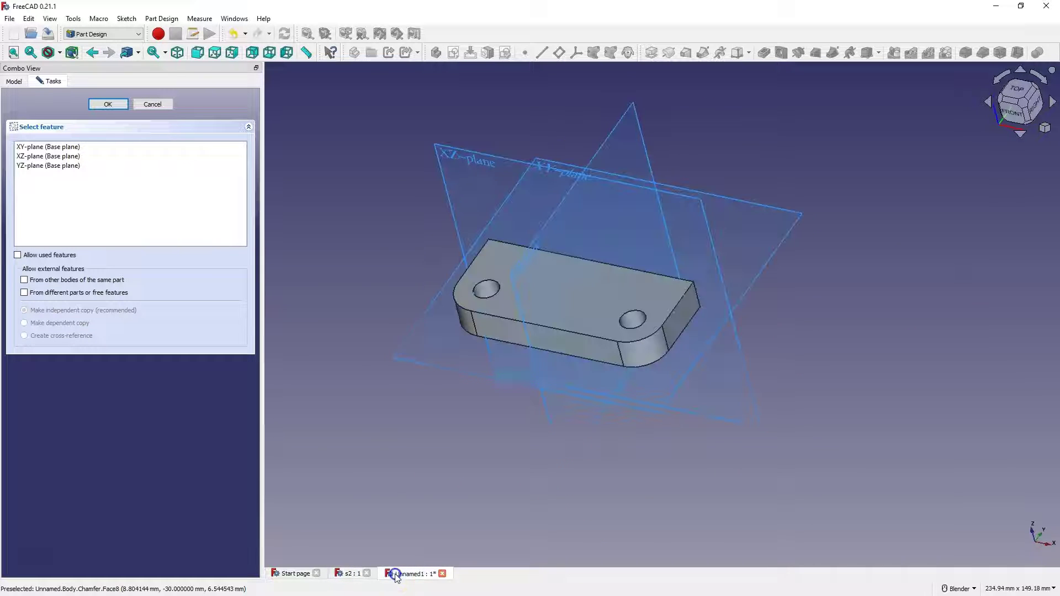
pyautogui.click(464, 158)
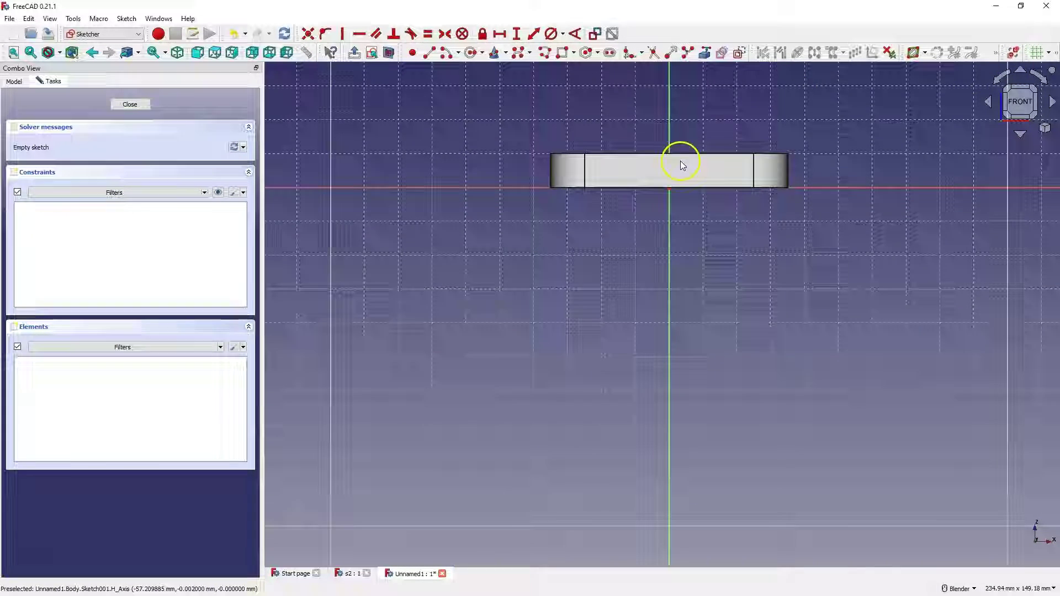
# - Section the view at the sketch plane and link the plate's top edge as external geometry
pyautogui.scroll(-3, 678, 120)
pyautogui.scroll(5, 678, 120)
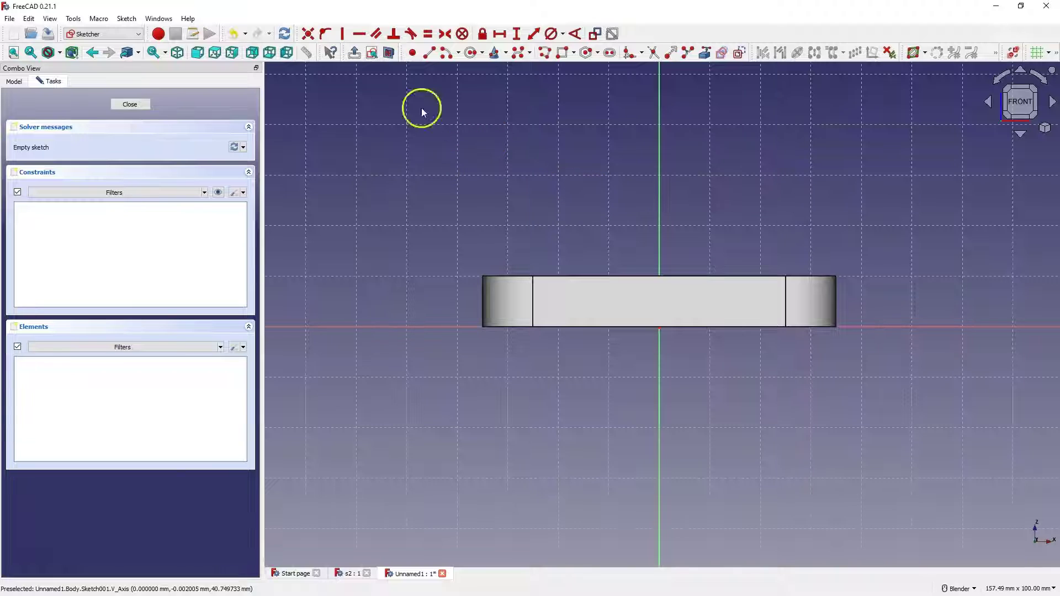
pyautogui.click(127, 18)
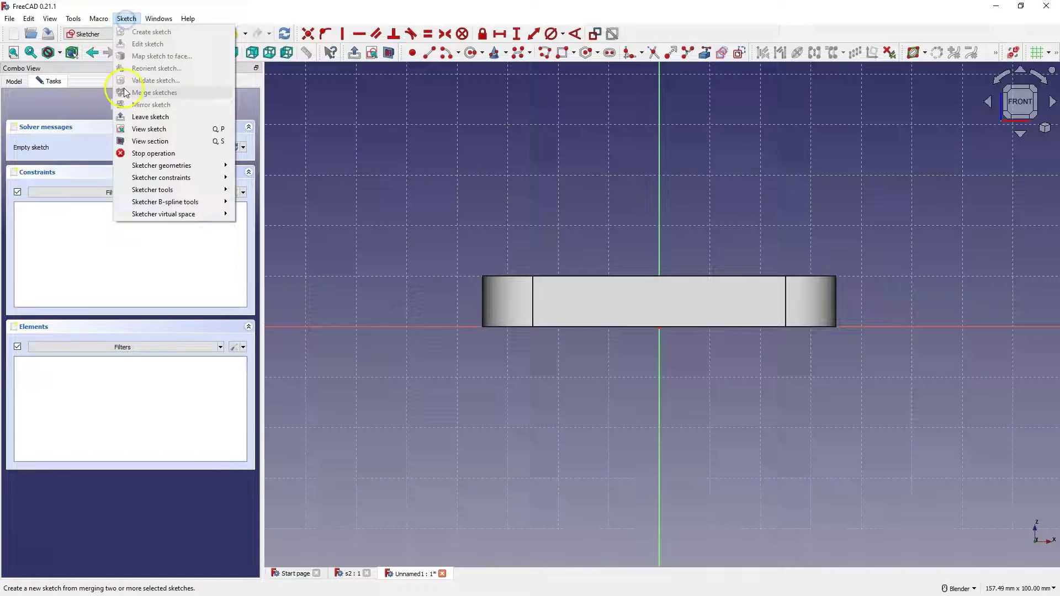
pyautogui.click(150, 141)
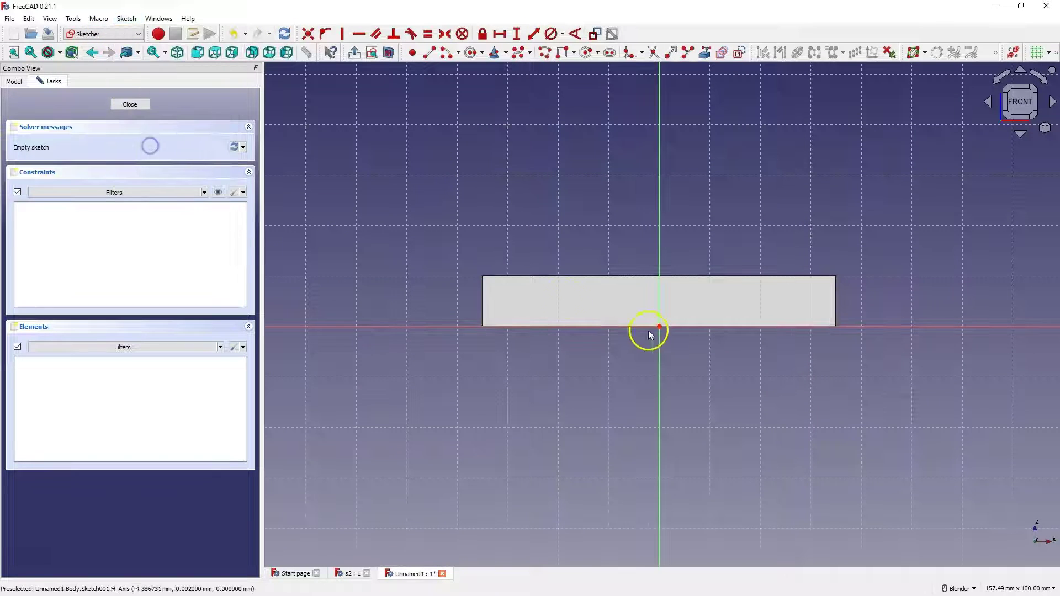
pyautogui.click(705, 53)
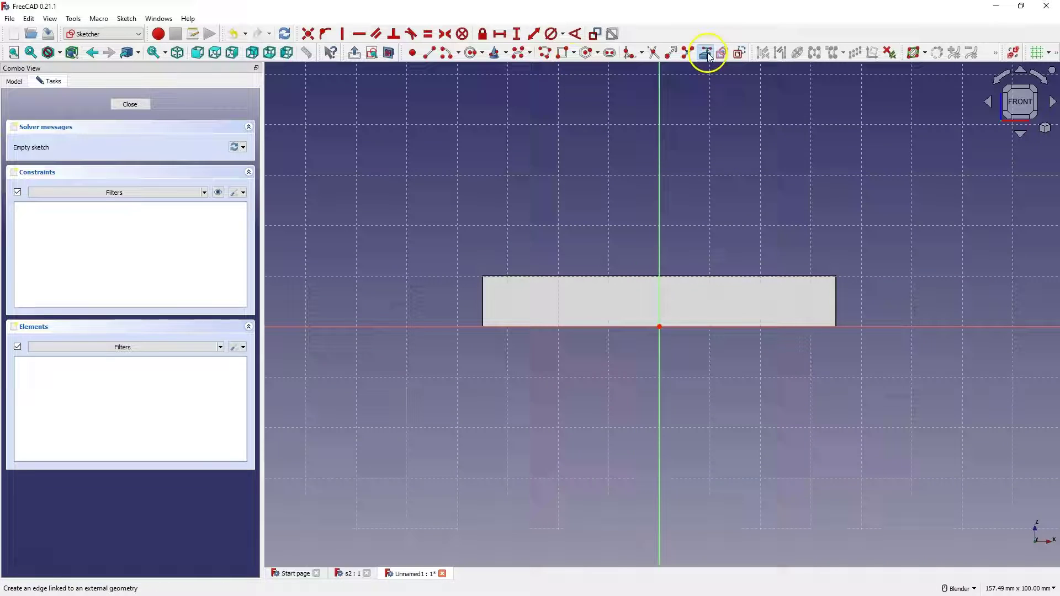
pyautogui.click(634, 277)
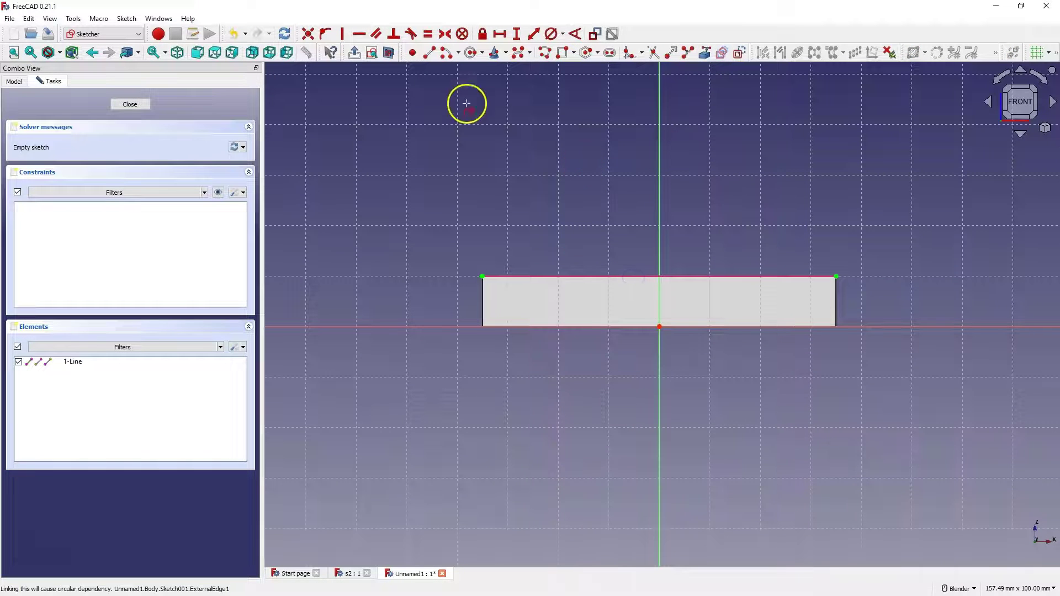
# - Draw a circle centred on the vertical axis above the plate
pyautogui.click(469, 53)
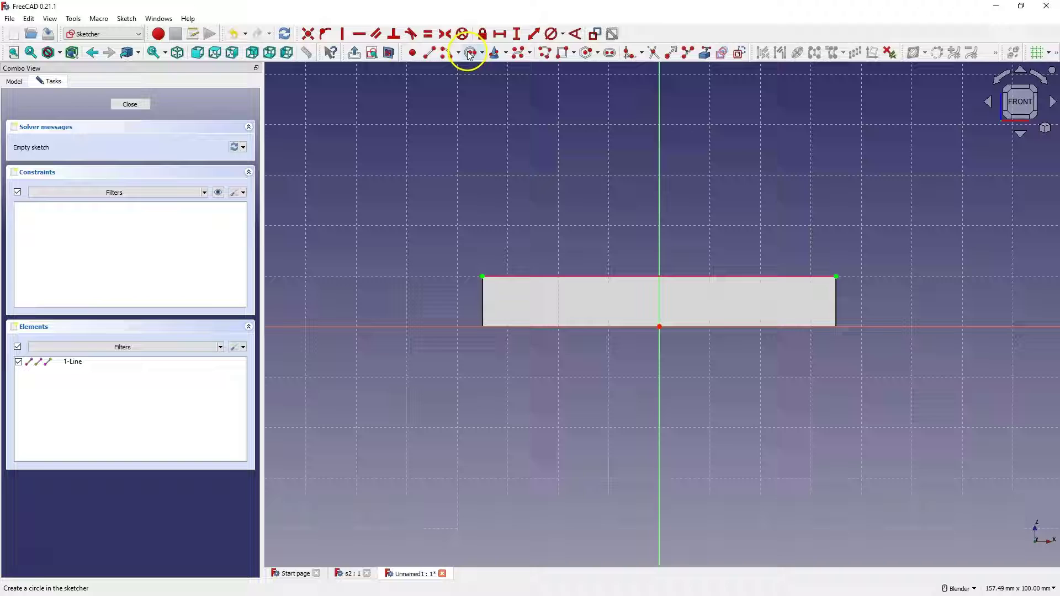
pyautogui.click(660, 117)
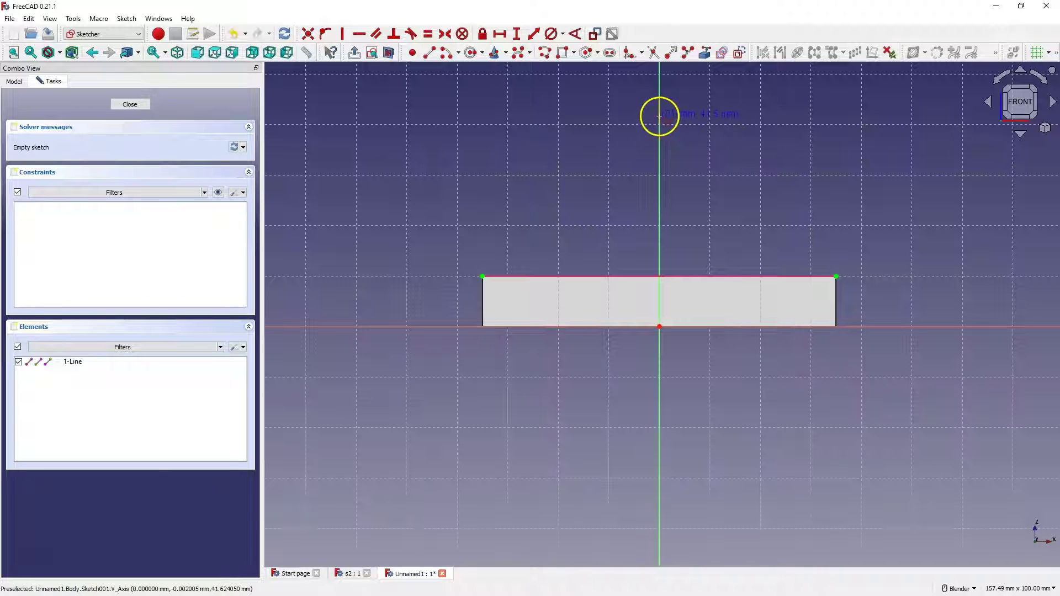
pyautogui.click(678, 162)
pyautogui.scroll(-2, 610, 234)
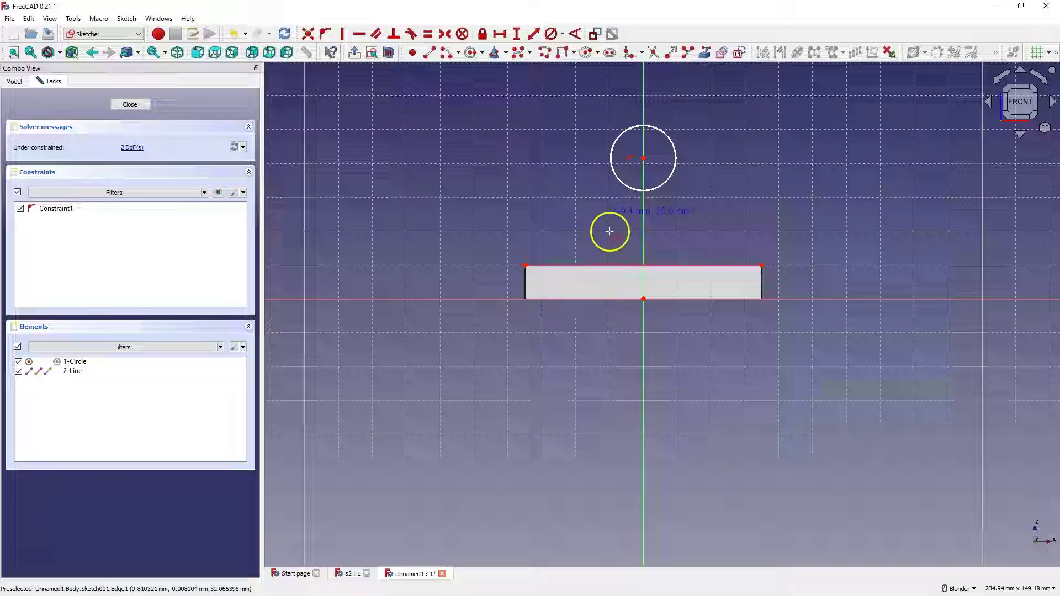
pyautogui.scroll(3, 653, 119)
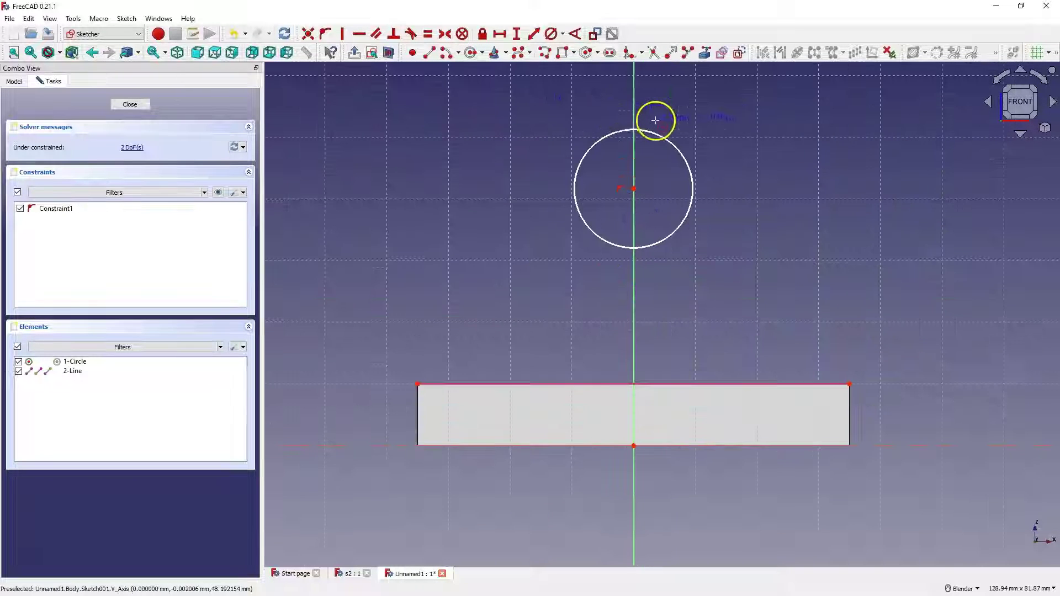
# - Draw two vertical lines on either side of the circle down toward the plate
pyautogui.click(569, 239)
pyautogui.click(568, 336)
pyautogui.click(706, 258)
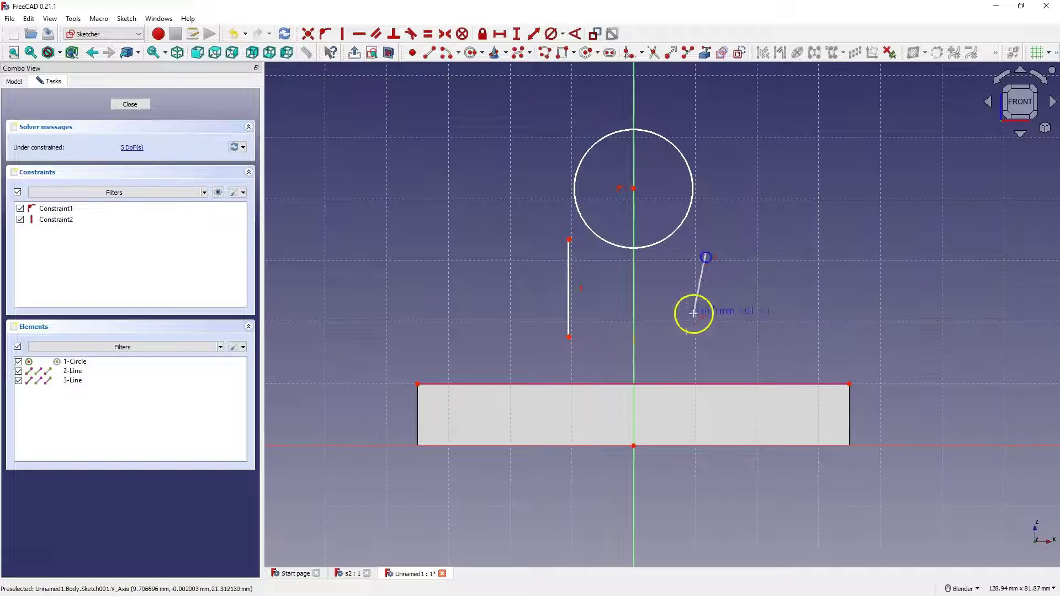
pyautogui.click(706, 348)
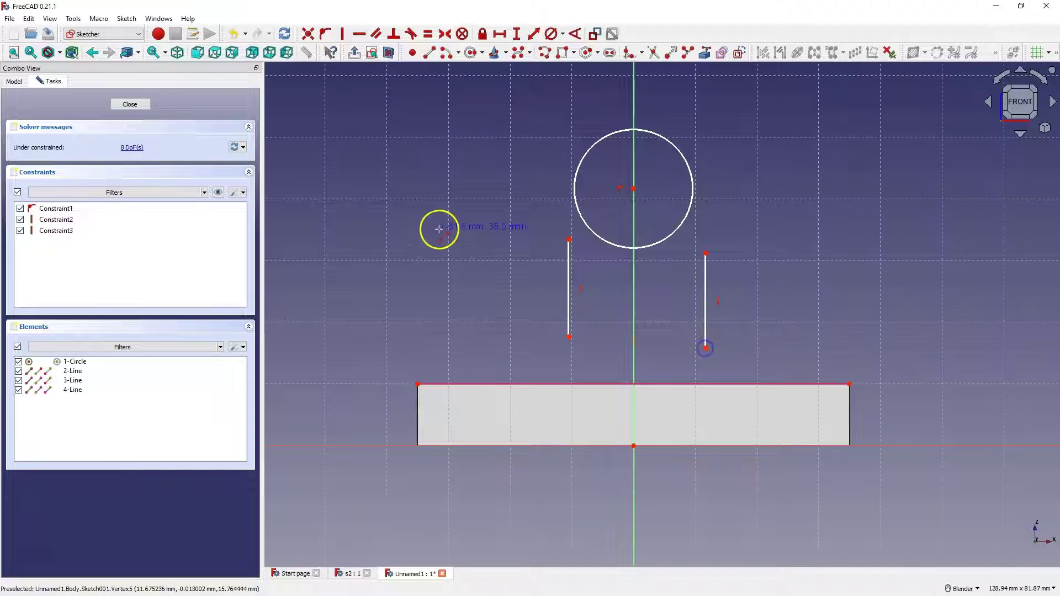
# - Make both vertical lines' top endpoints tangent to the circle
pyautogui.click(569, 240)
pyautogui.click(576, 199)
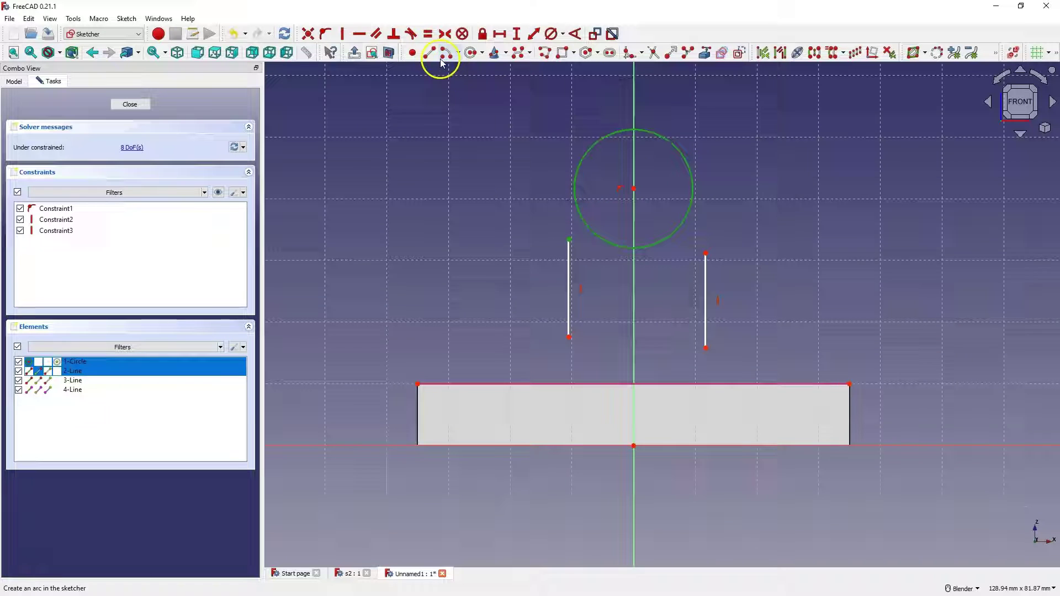
pyautogui.click(411, 34)
pyautogui.click(706, 253)
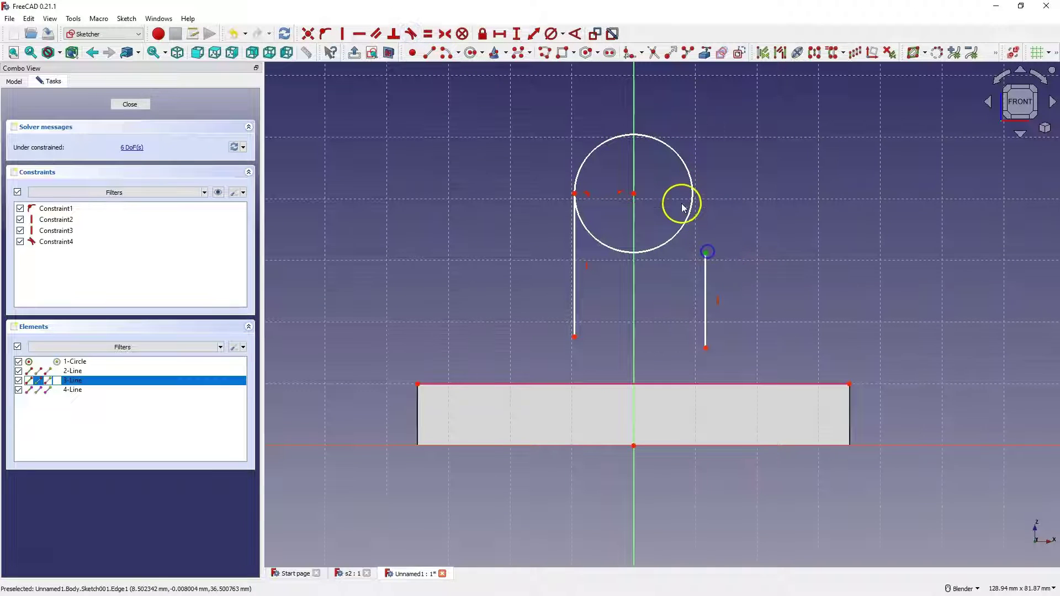
pyautogui.click(692, 197)
pyautogui.click(412, 34)
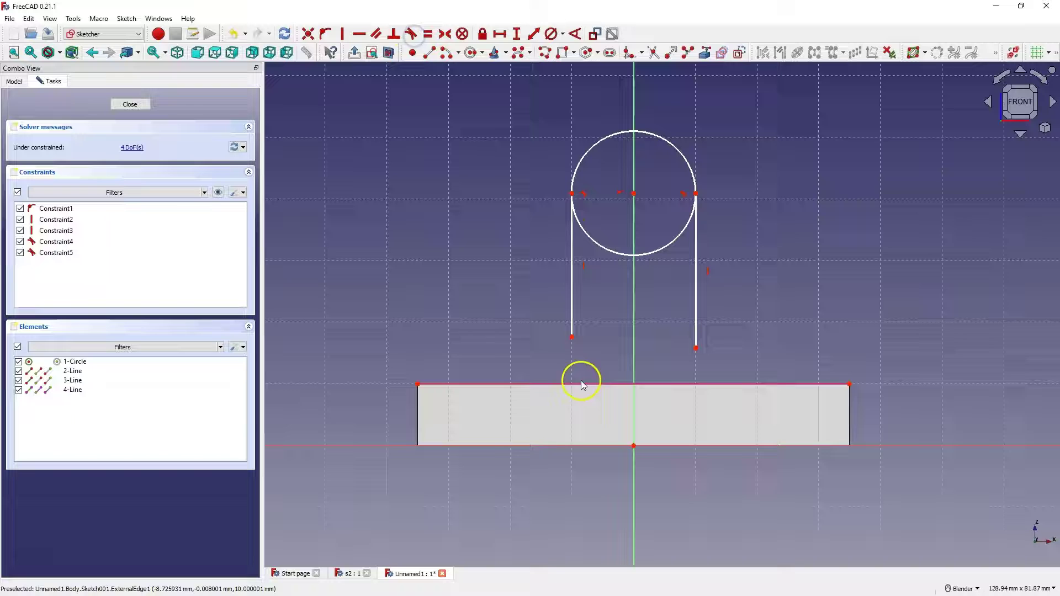
# - Constrain both lines' bottom endpoints onto the plate's top edge with Point-on-Object
pyautogui.click(573, 337)
pyautogui.click(550, 381)
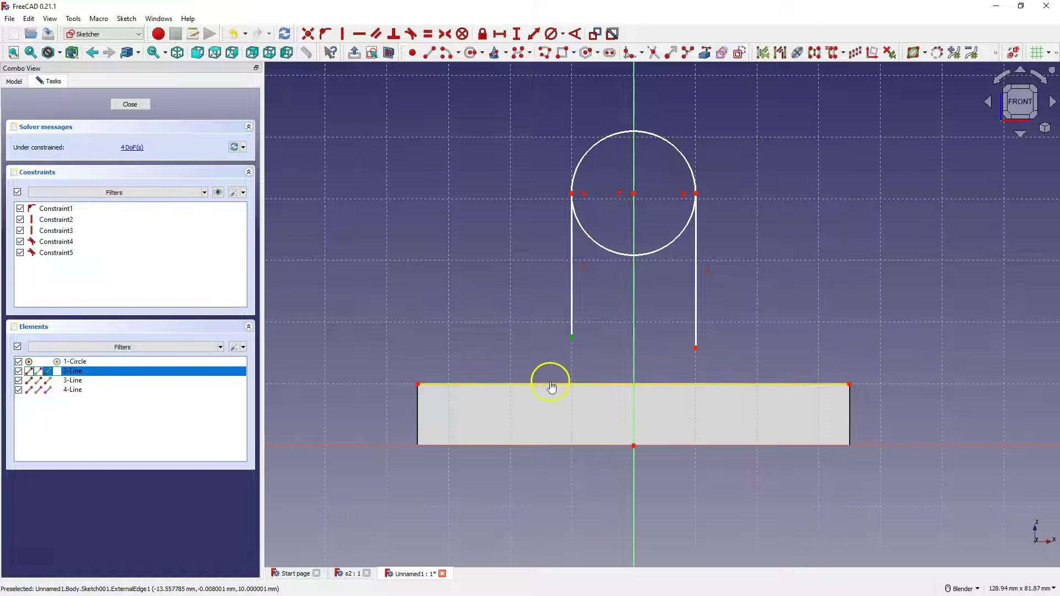
pyautogui.click(325, 33)
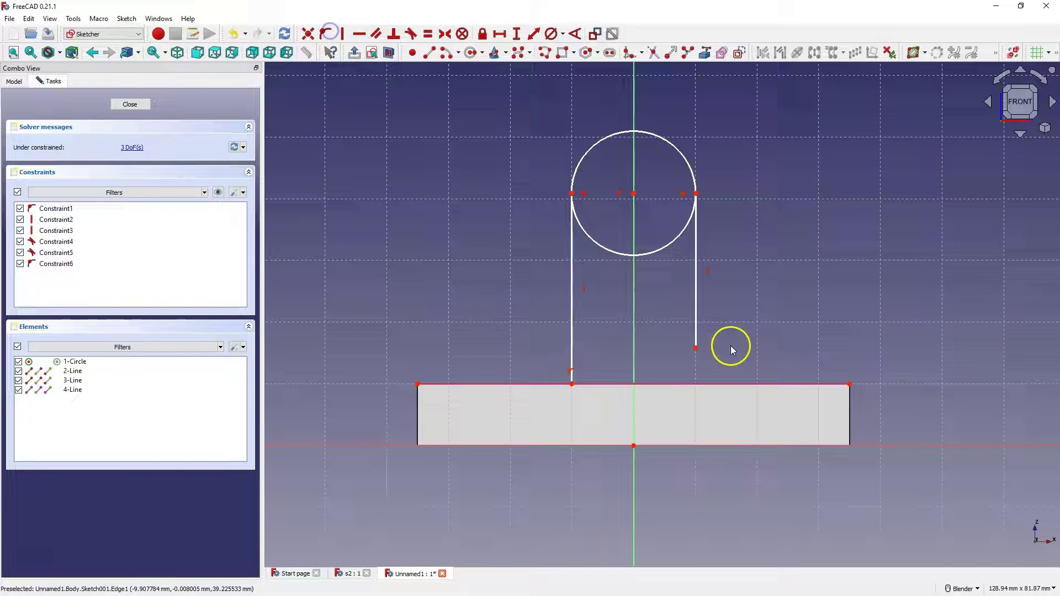
pyautogui.click(695, 350)
pyautogui.click(690, 384)
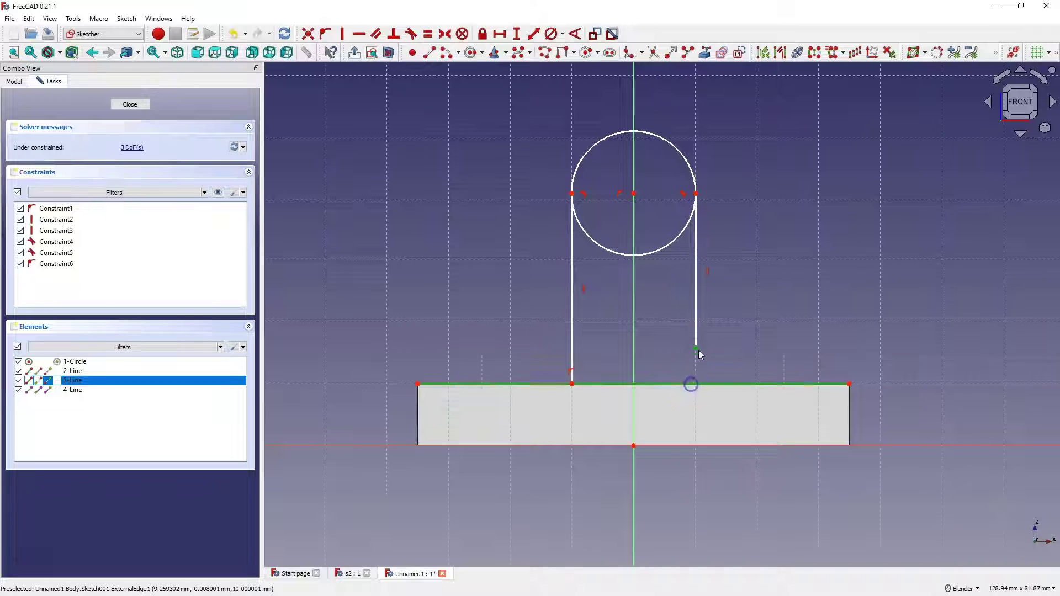
pyautogui.click(330, 36)
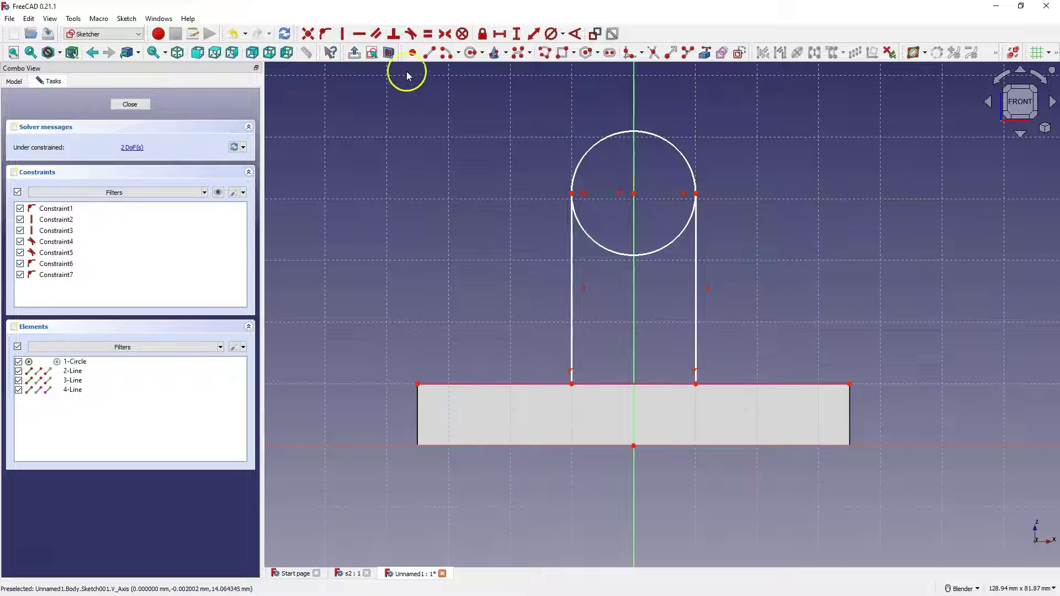
# - Draw a bottom line joining the two uprights' lower ends to close the lug outline
pyautogui.click(431, 53)
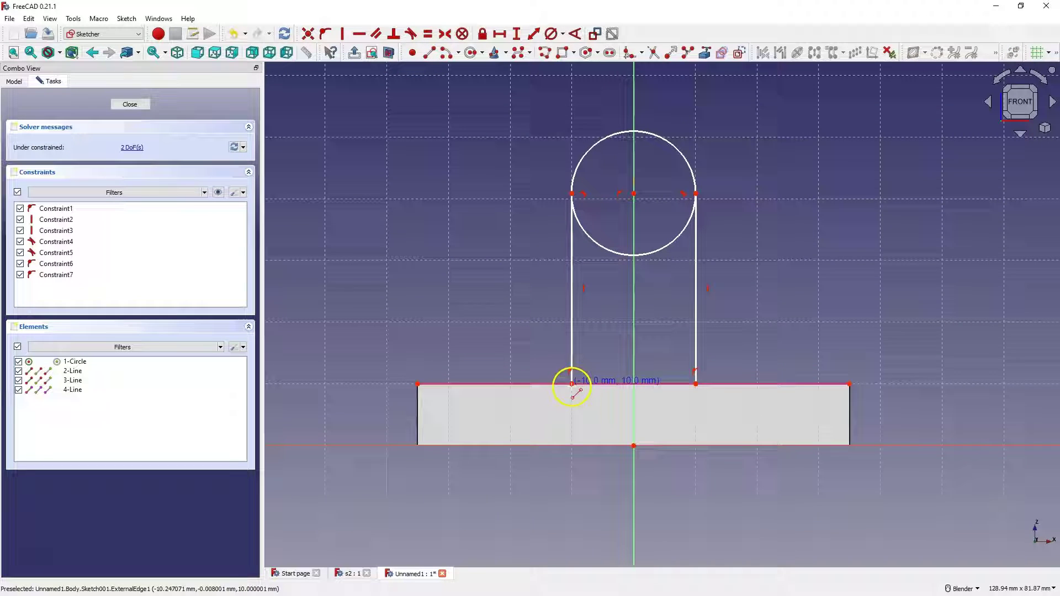
pyautogui.click(571, 384)
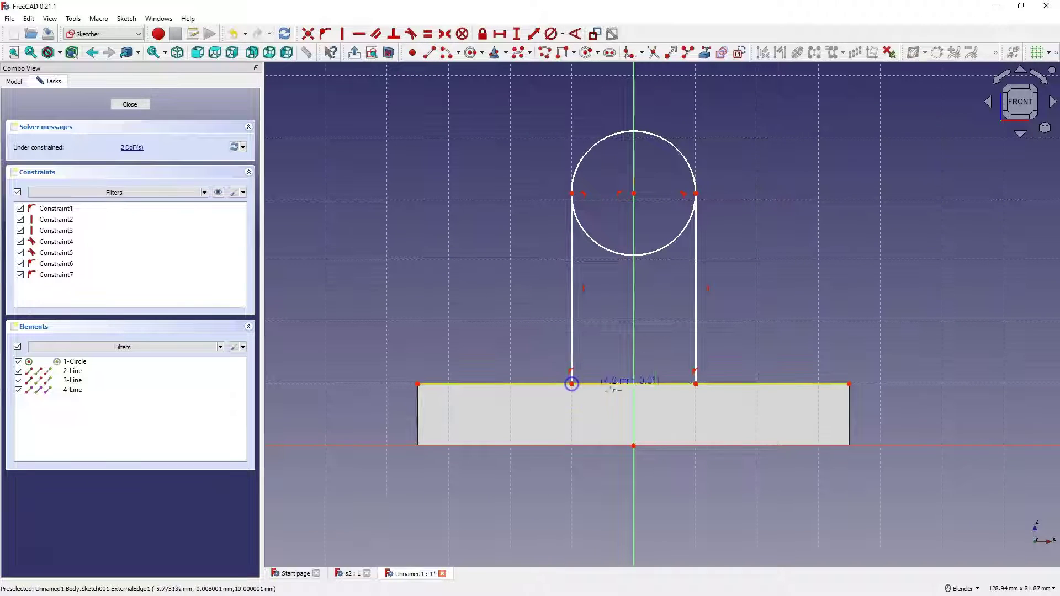
pyautogui.click(695, 383)
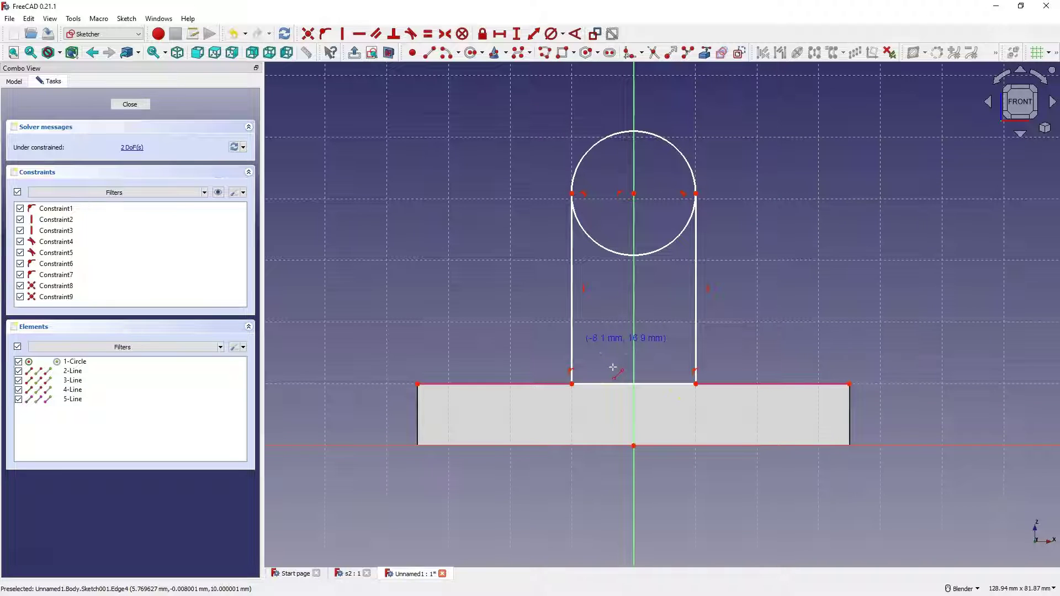
pyautogui.click(476, 184)
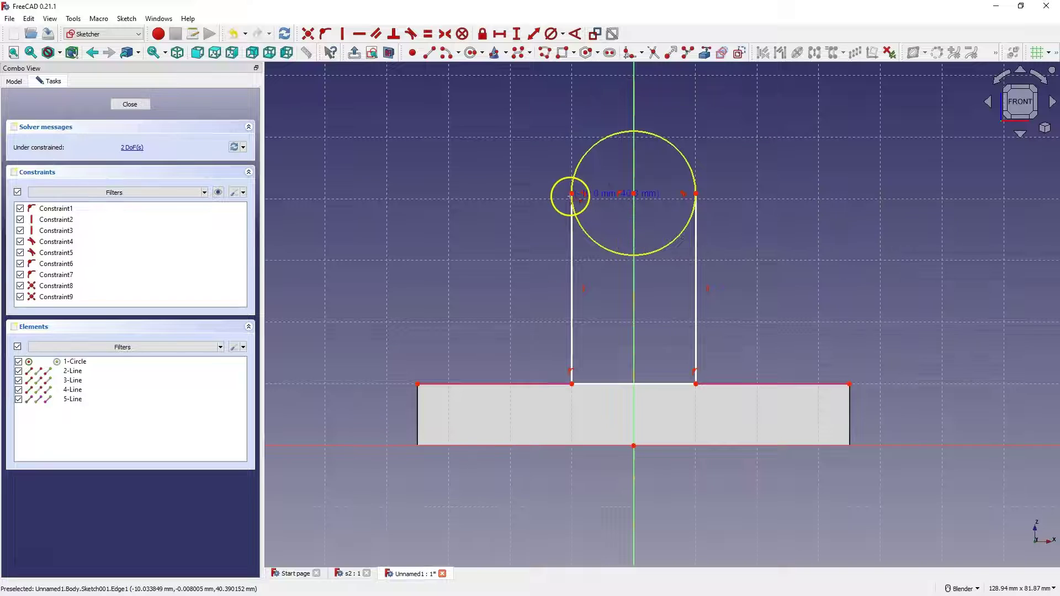
# - Draw a smaller circle centred on the big circle's centre
pyautogui.click(469, 53)
pyautogui.click(633, 193)
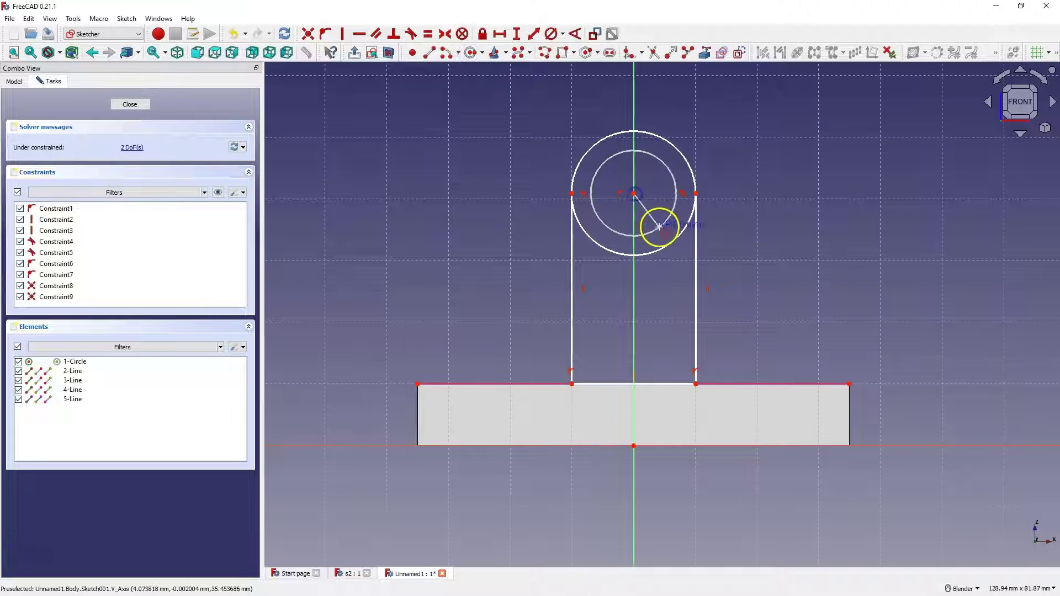
pyautogui.click(660, 226)
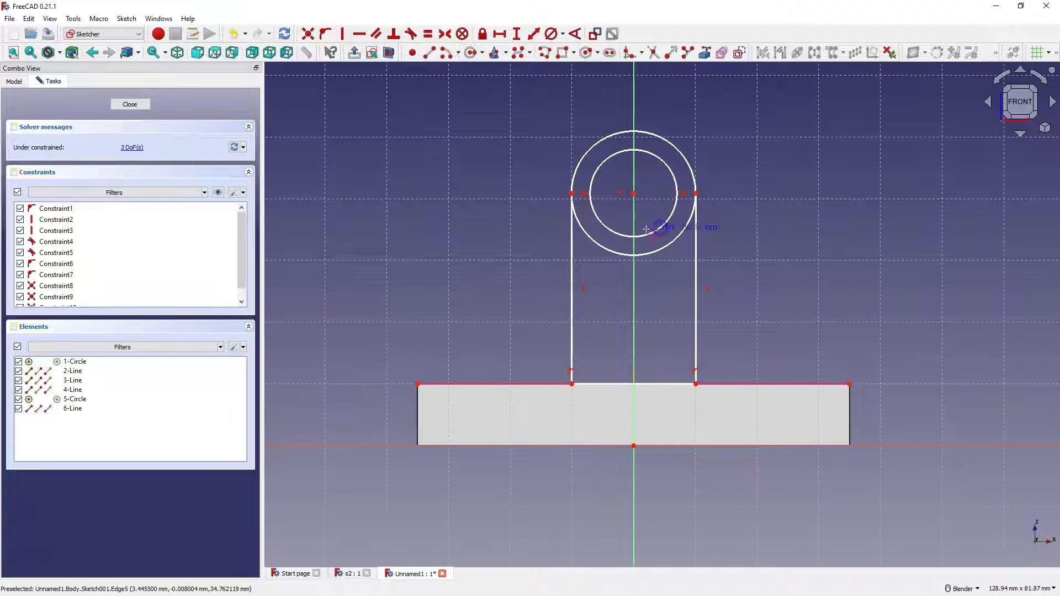
# - Constrain the outer circle to 20 mm diameter and the inner hole to 10 mm
pyautogui.click(550, 34)
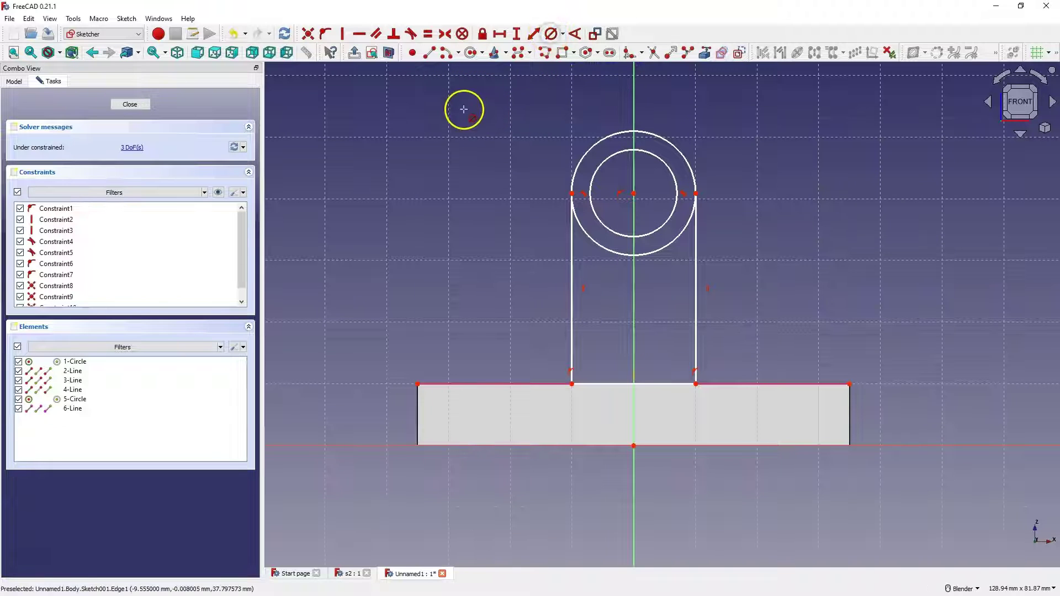
pyautogui.click(633, 127)
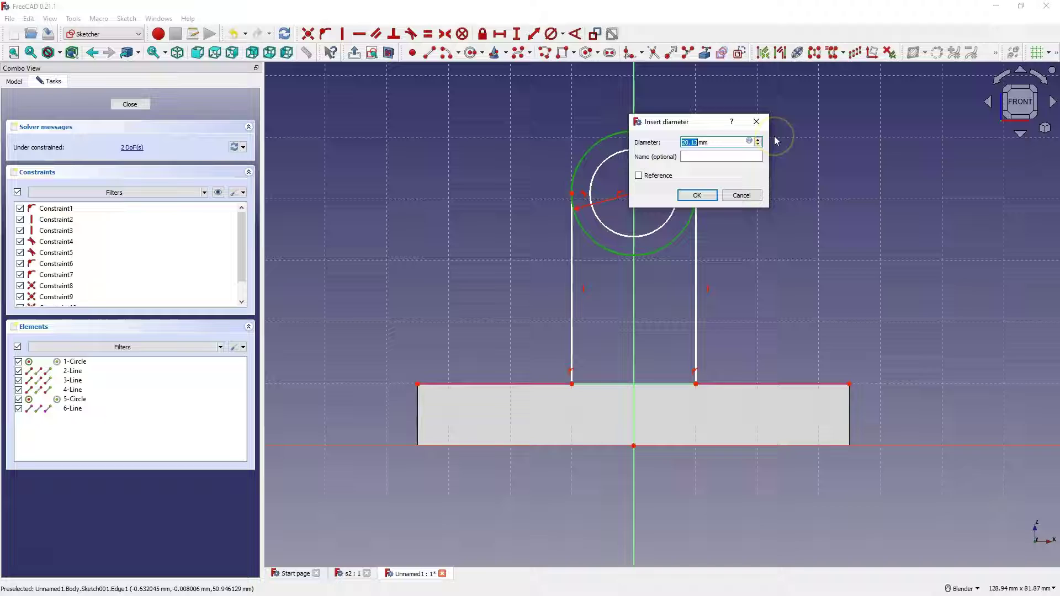
pyautogui.write('20')
pyautogui.press('Return')
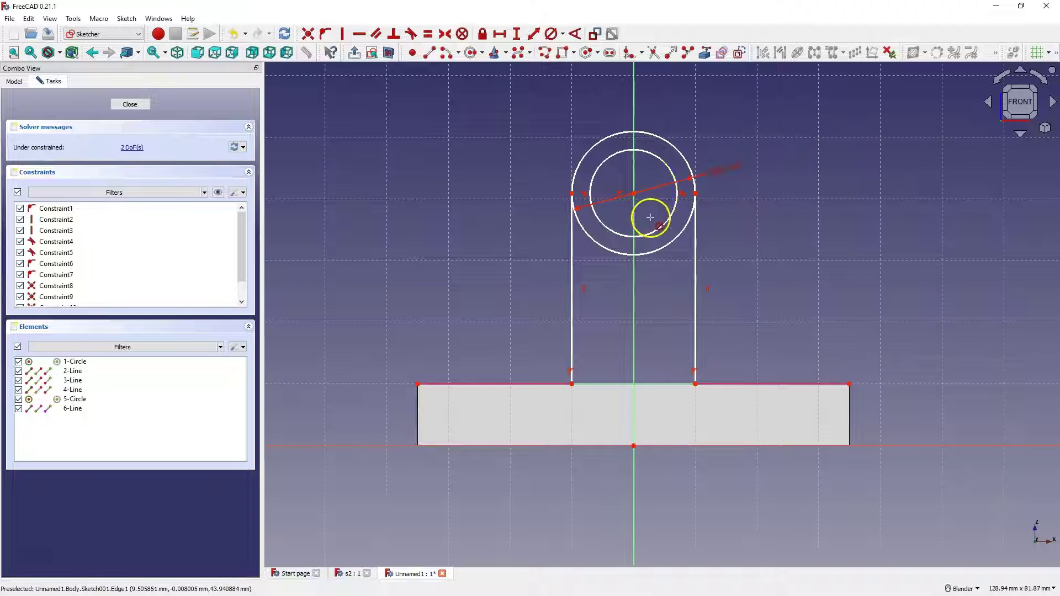
pyautogui.click(664, 224)
pyautogui.write('10')
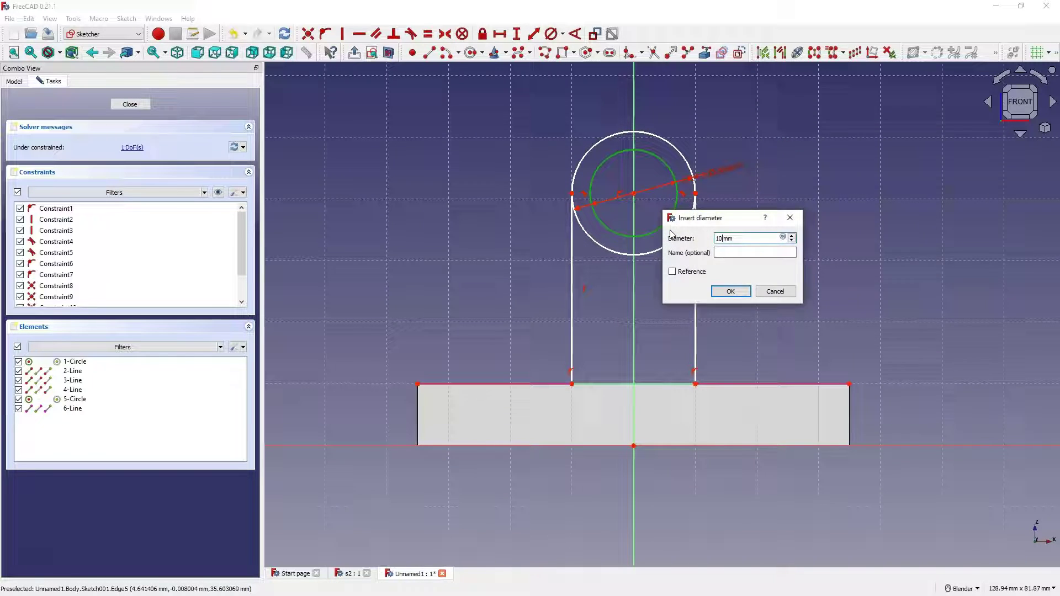
pyautogui.press('Return')
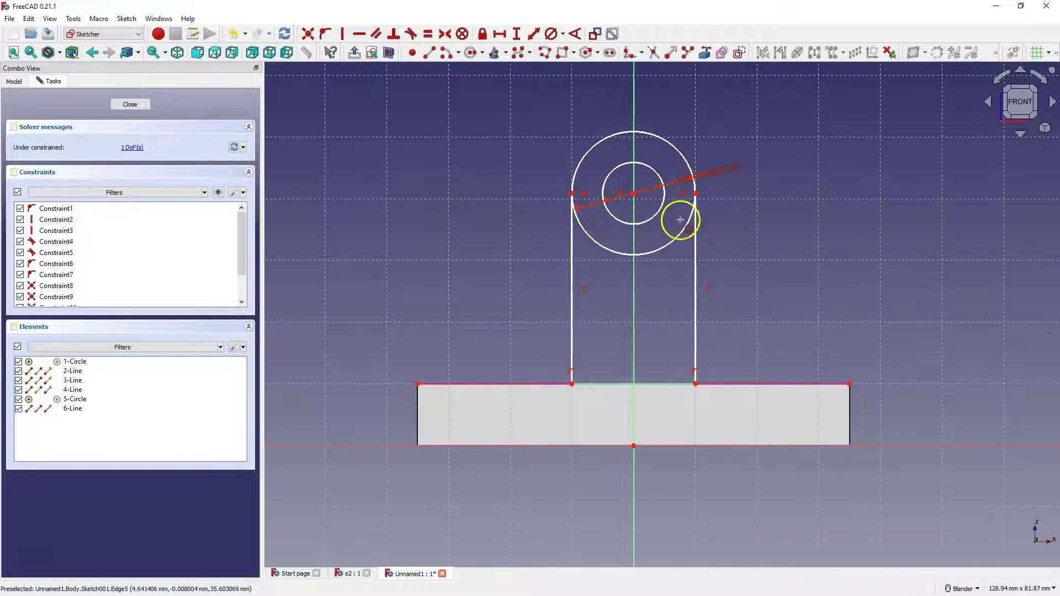
# - Set a 25 mm vertical distance from the circles' centre to the left upright's bottom end
pyautogui.click(516, 33)
pyautogui.click(634, 193)
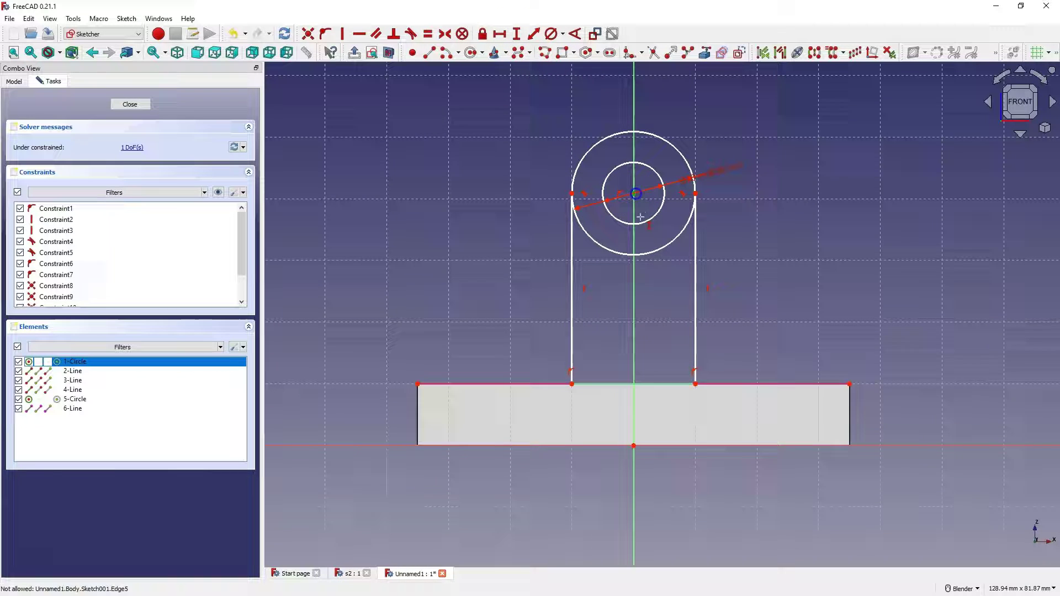
pyautogui.click(571, 384)
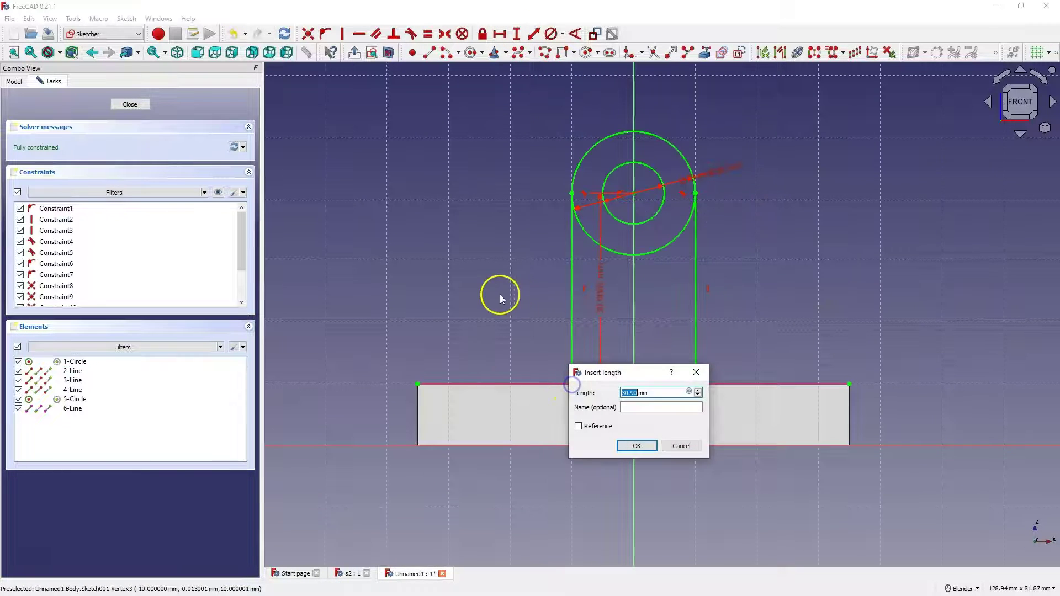
pyautogui.write('25')
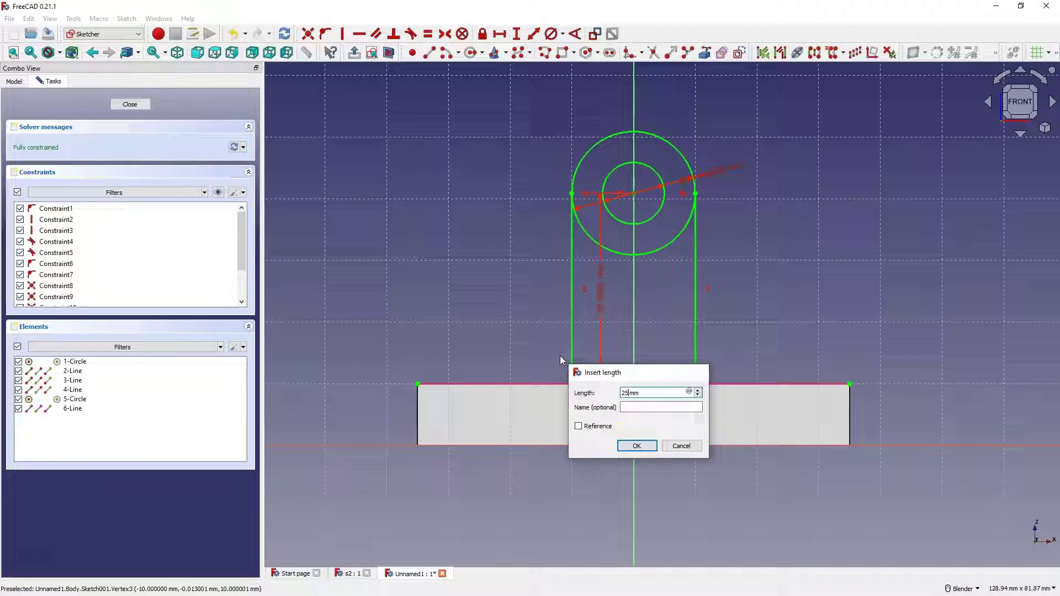
pyautogui.press('Return')
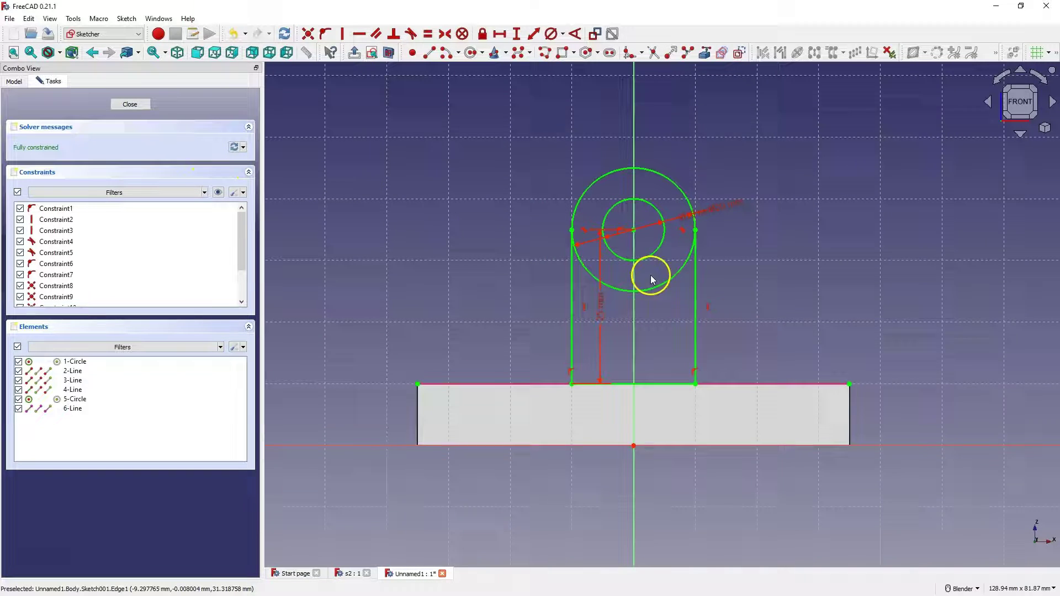
# - Leave the sketch, start a pad, then cancel it with the sketch left unpadded
pyautogui.click(130, 104)
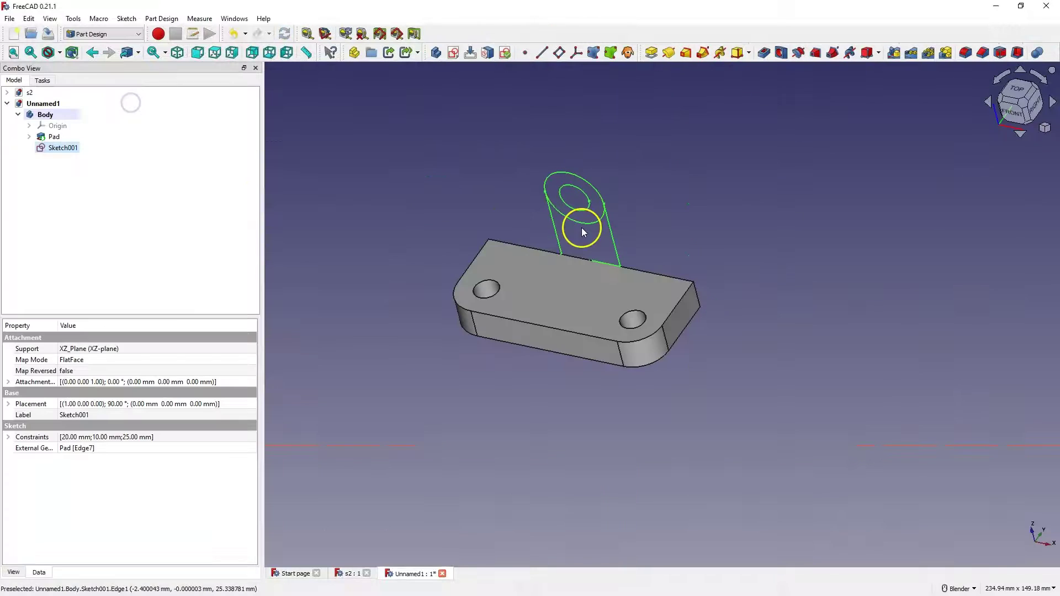
pyautogui.click(651, 52)
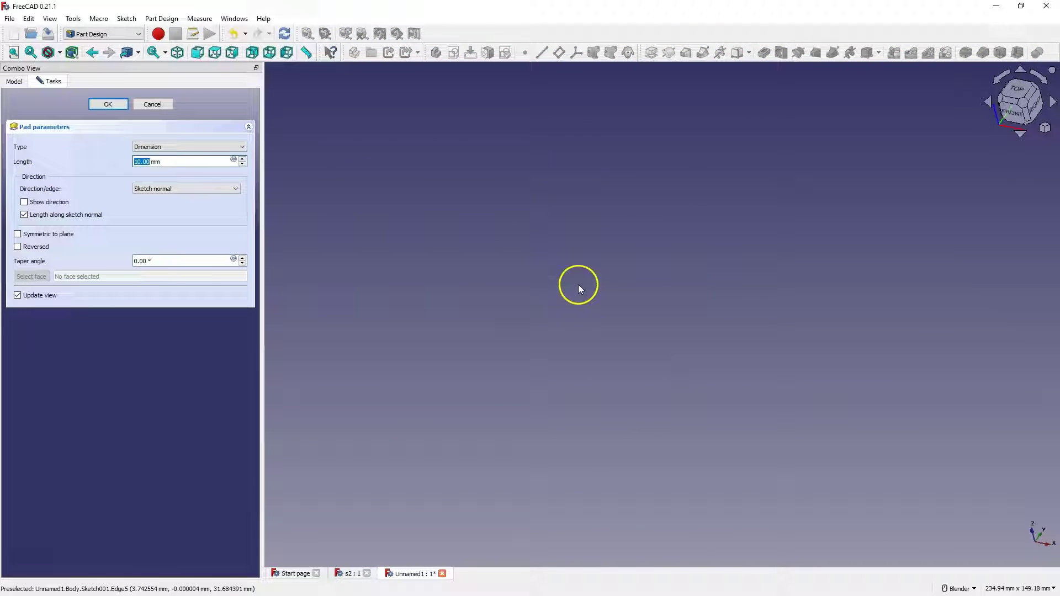
pyautogui.click(153, 105)
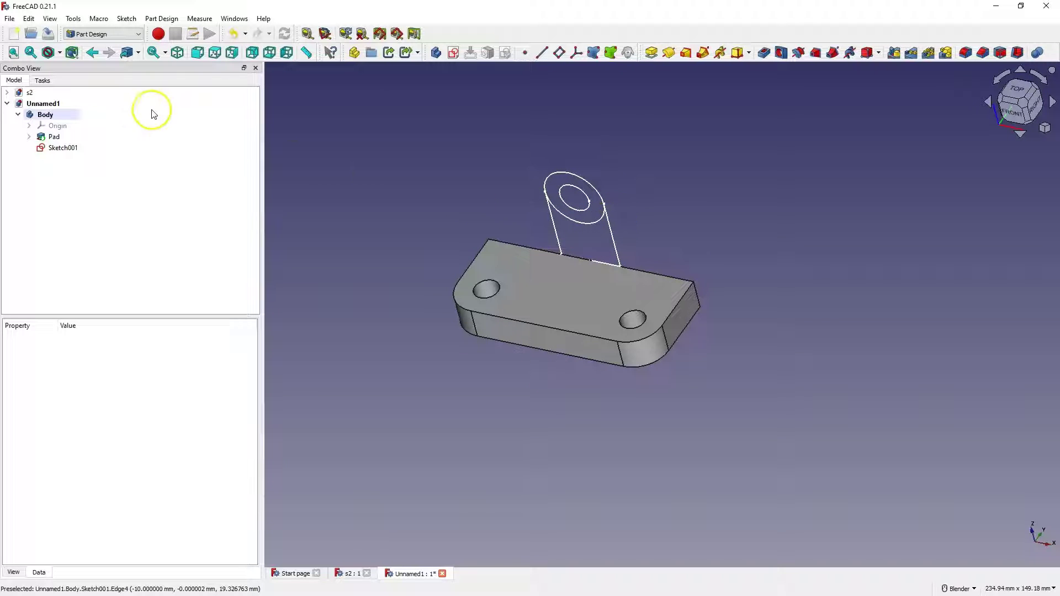
# - Trim the outer circle's lower arc in Sketch001, then pad it 10 mm into the lug
pyautogui.doubleClick(62, 147)
pyautogui.scroll(5, 653, 171)
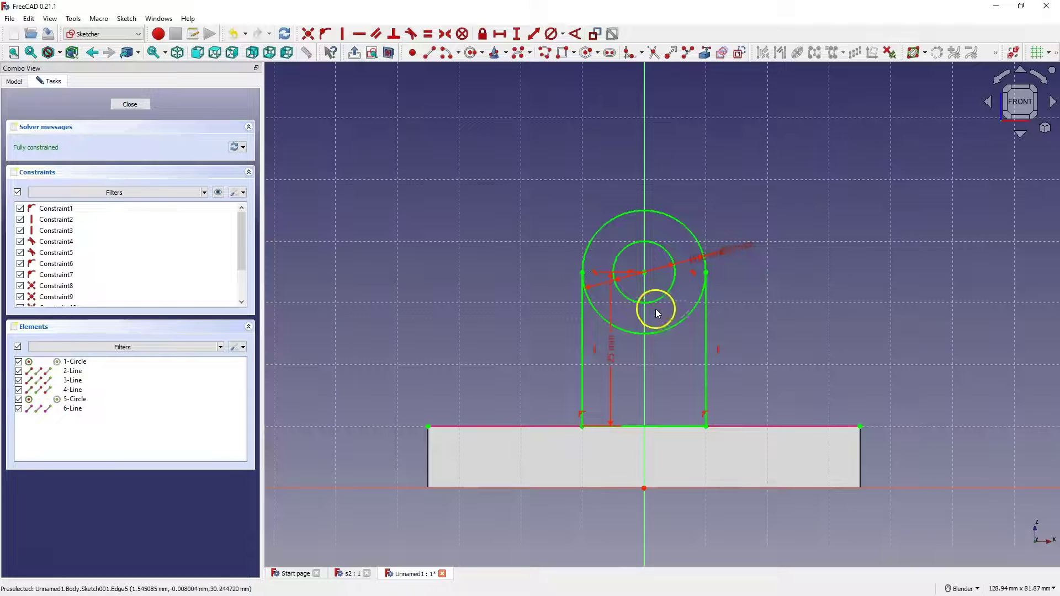
pyautogui.click(651, 52)
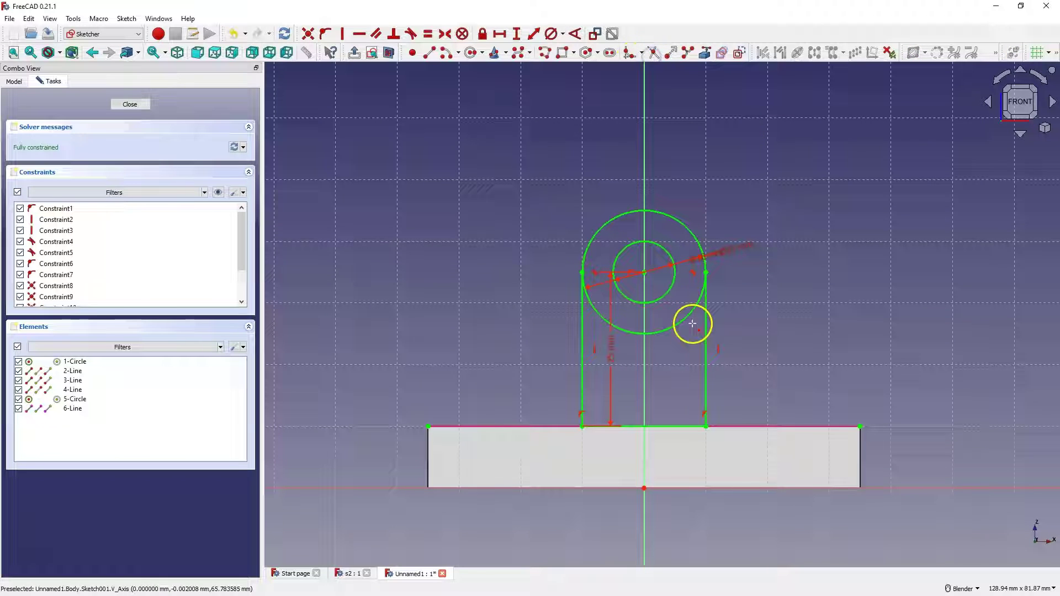
pyautogui.click(690, 321)
pyautogui.click(131, 104)
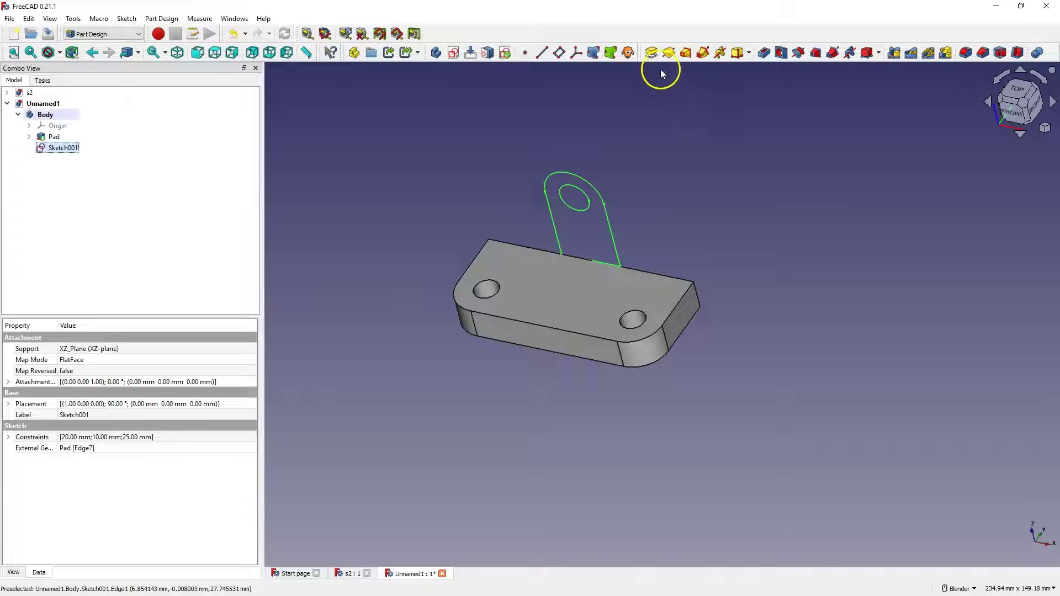
pyautogui.click(651, 53)
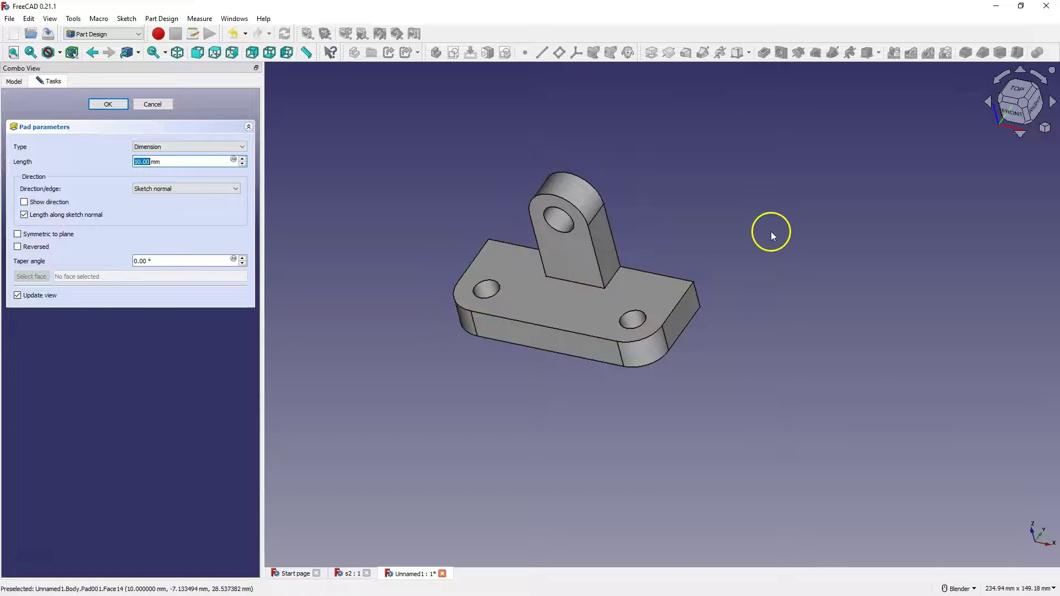
pyautogui.moveTo(771, 229); pyautogui.dragTo(740, 237, button='middle')
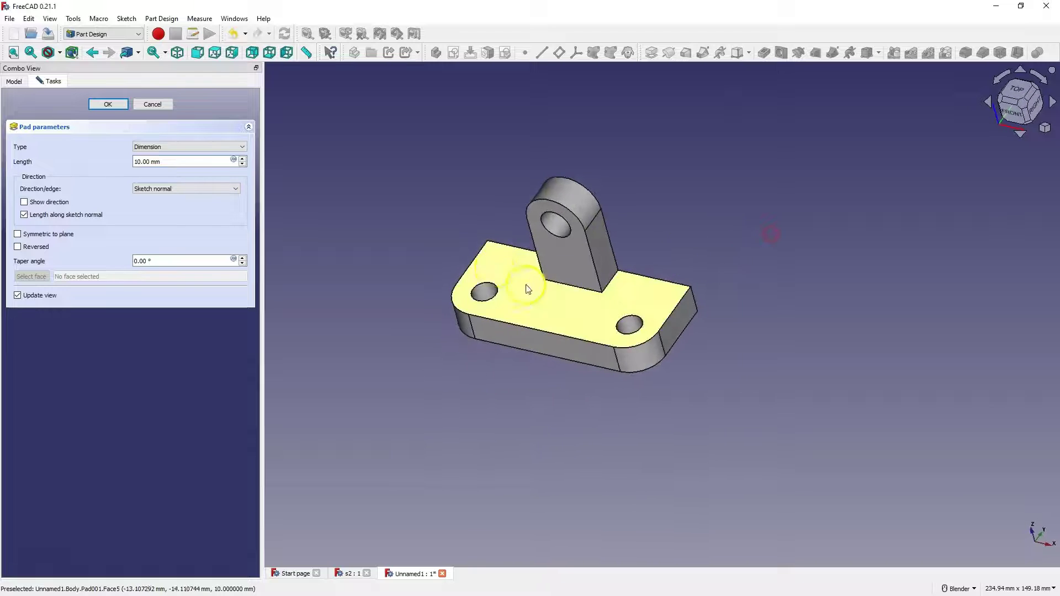
# - Confirm the 10 mm pad and switch the display to wireframe
pyautogui.click(99, 104)
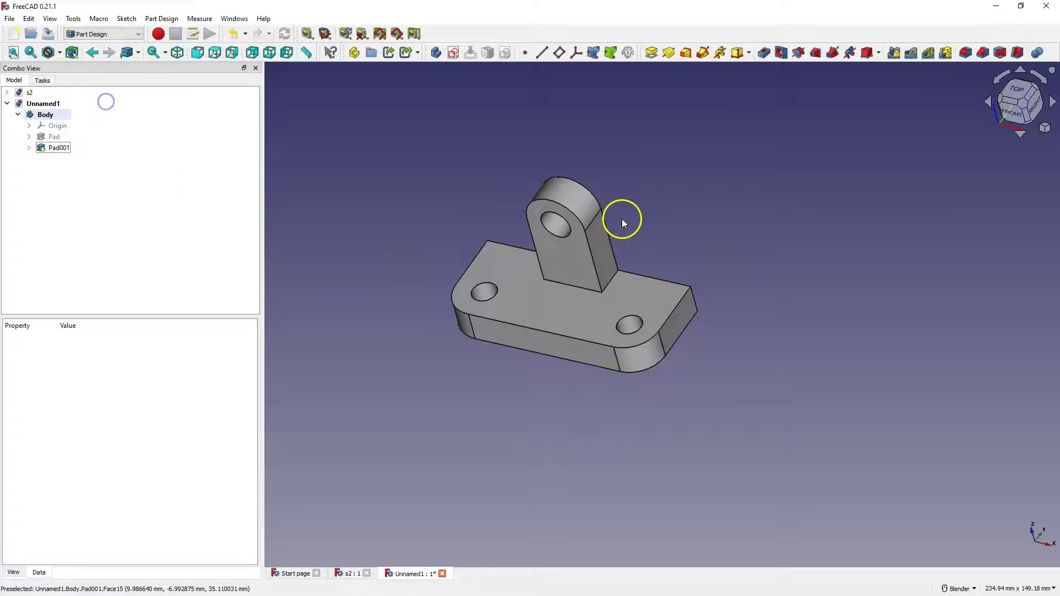
pyautogui.scroll(2, 449, 204)
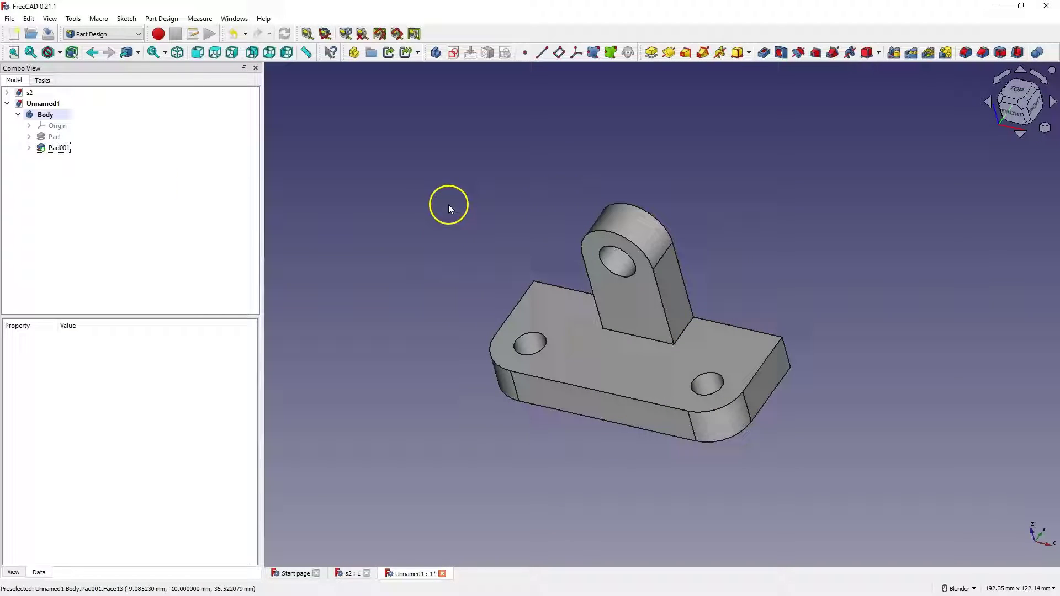
pyautogui.click(59, 52)
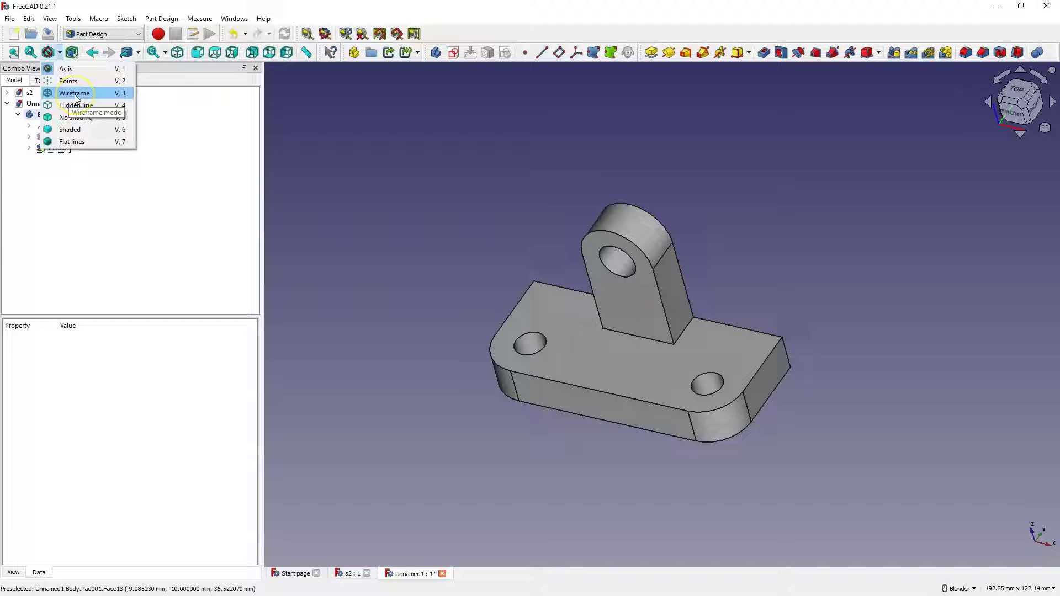
pyautogui.click(75, 94)
# - Fillet the two edges where the lug meets the plate with 5 mm
pyautogui.click(686, 328)
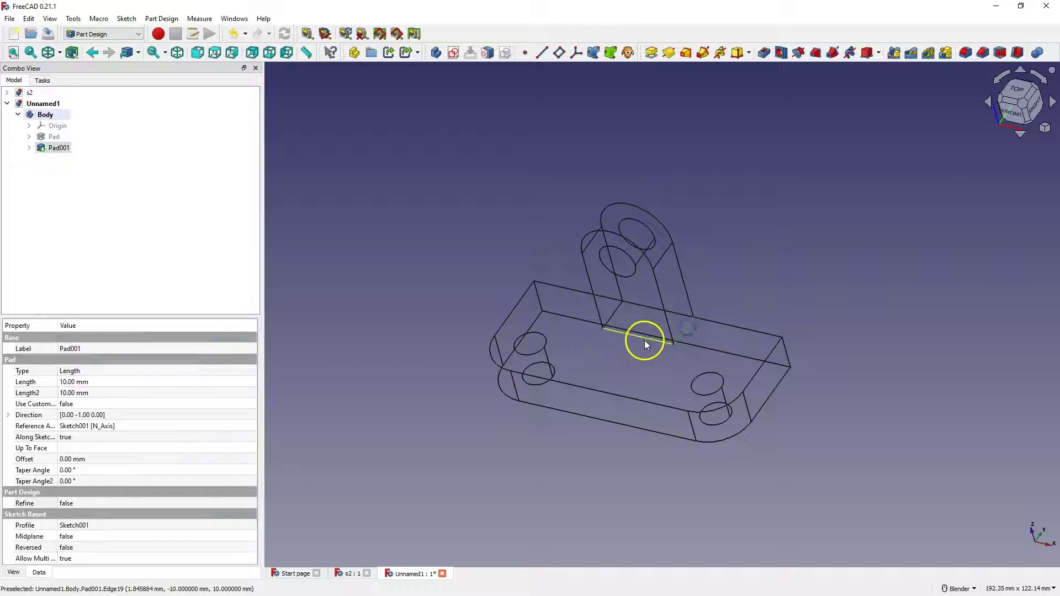
pyautogui.click(644, 339)
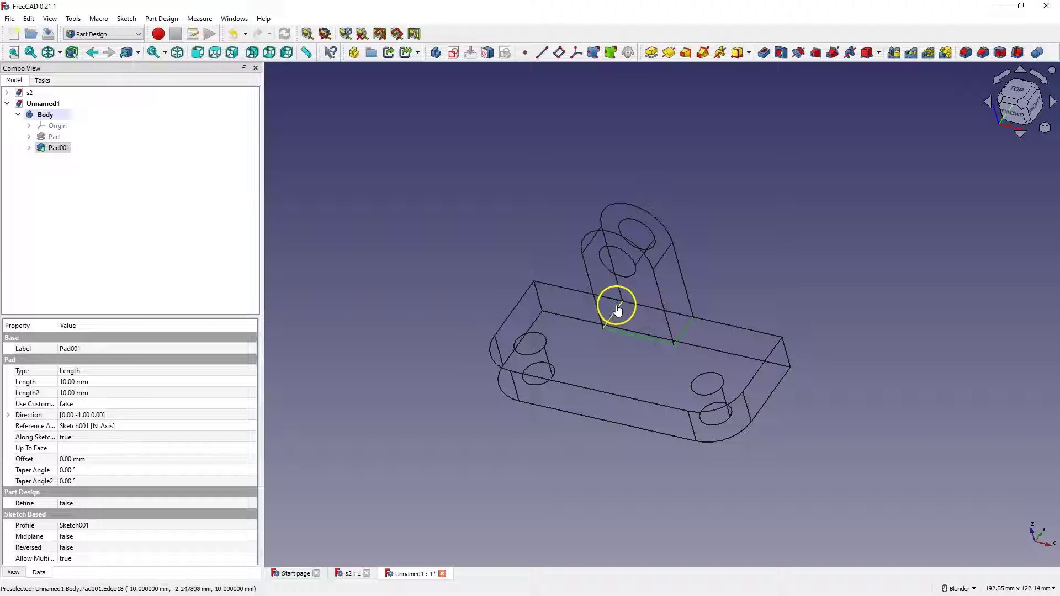
pyautogui.keyDown('ctrl'); pyautogui.click(617, 310); pyautogui.keyUp('ctrl')
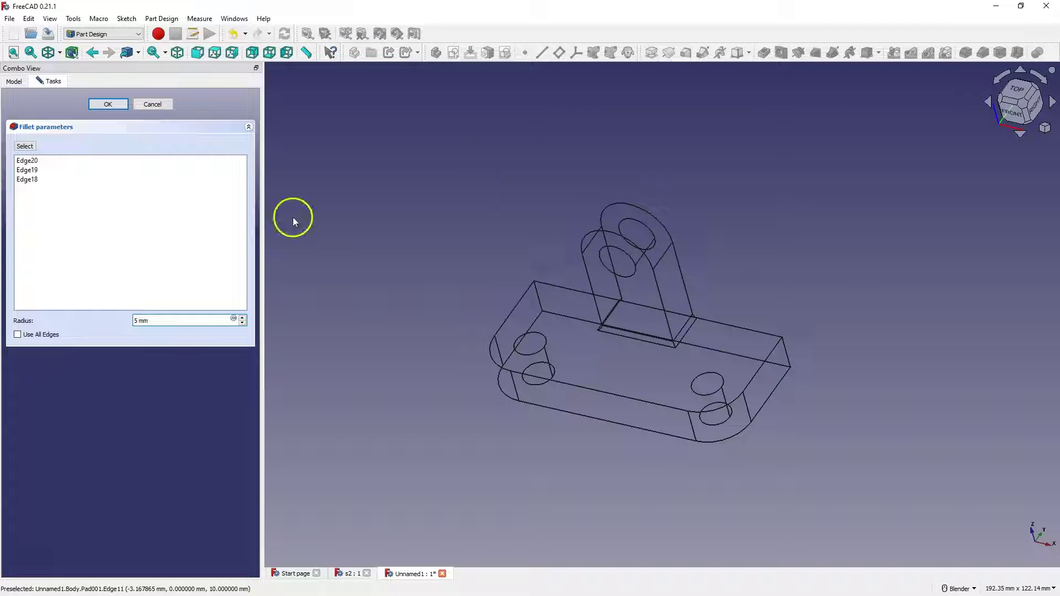
pyautogui.click(107, 103)
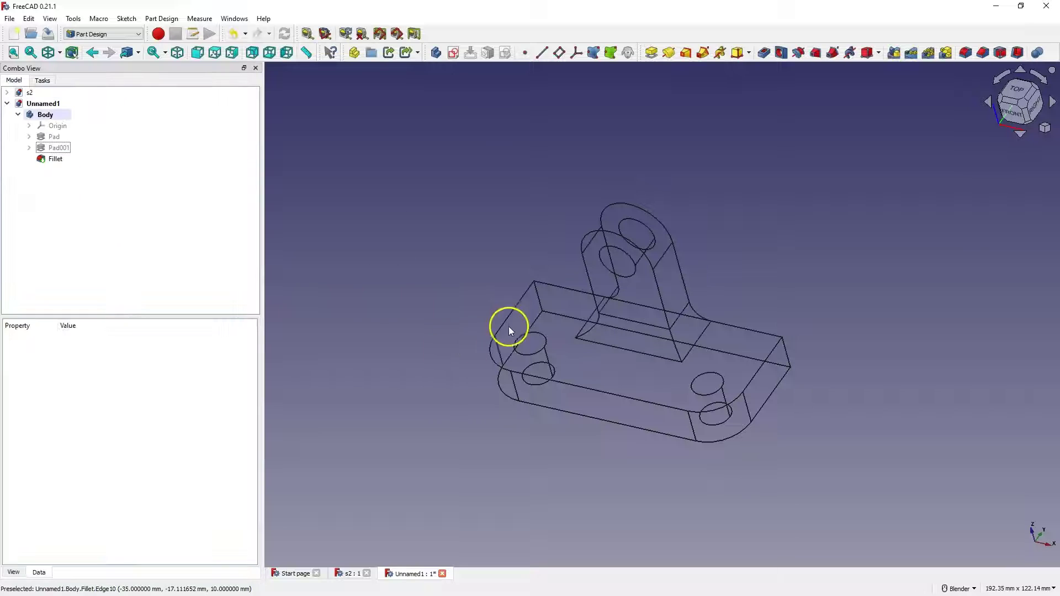
# - Chamfer the top edges of both plate holes by 1 mm
pyautogui.click(526, 338)
pyautogui.keyDown('ctrl'); pyautogui.click(718, 386); pyautogui.keyUp('ctrl')
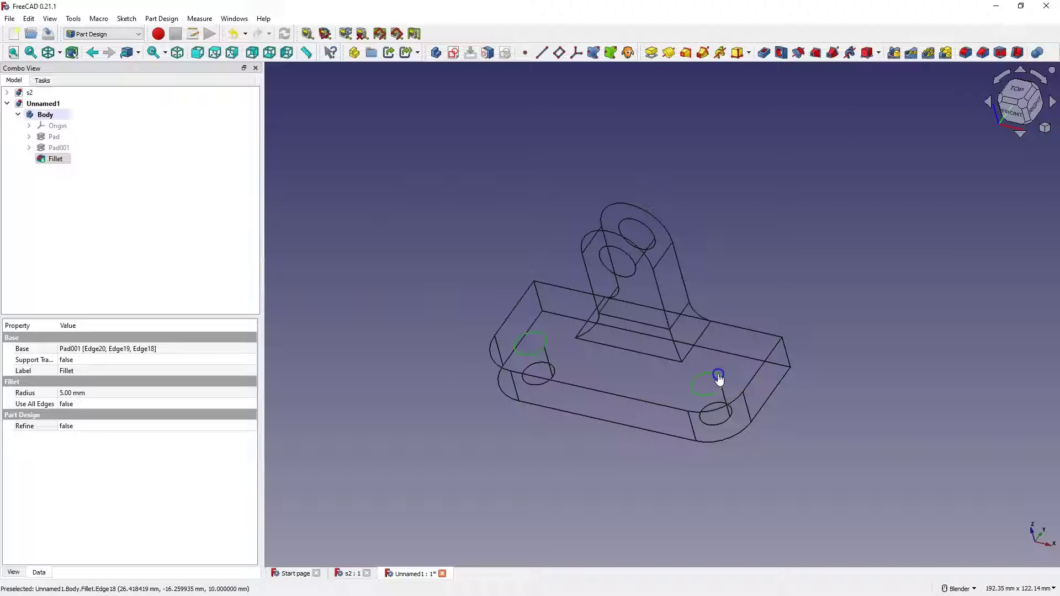
pyautogui.click(982, 53)
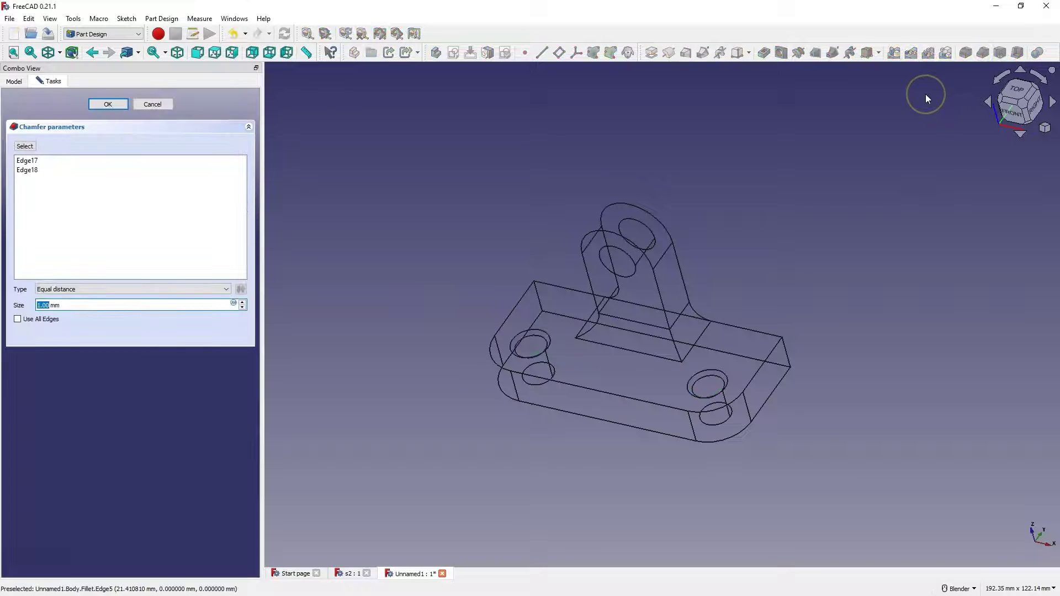
pyautogui.click(110, 104)
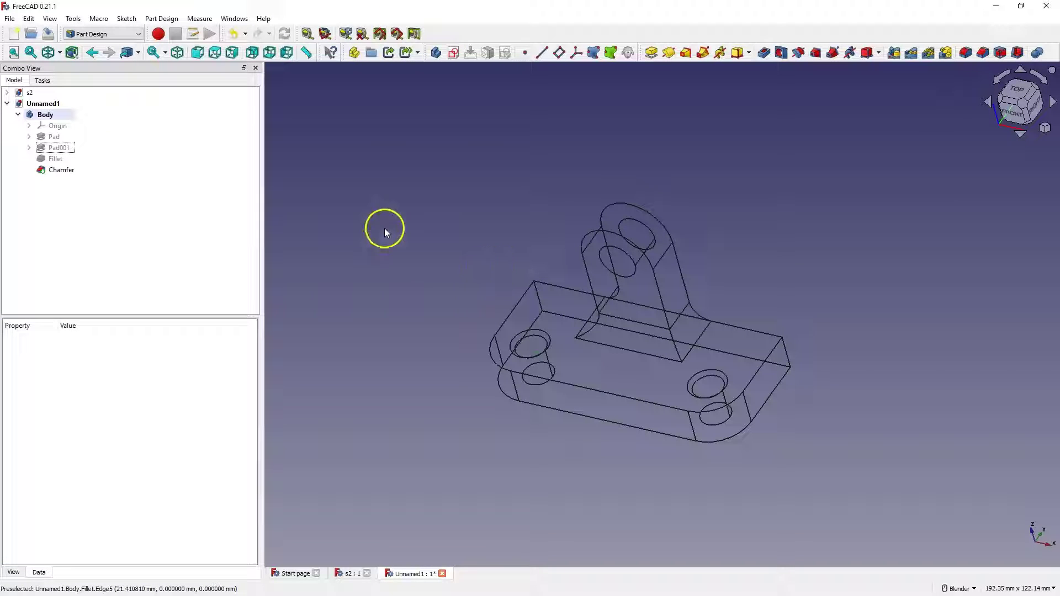
# - Switch the draw style back to shaded 'As is' and orbit to the part's rear
pyautogui.click(59, 52)
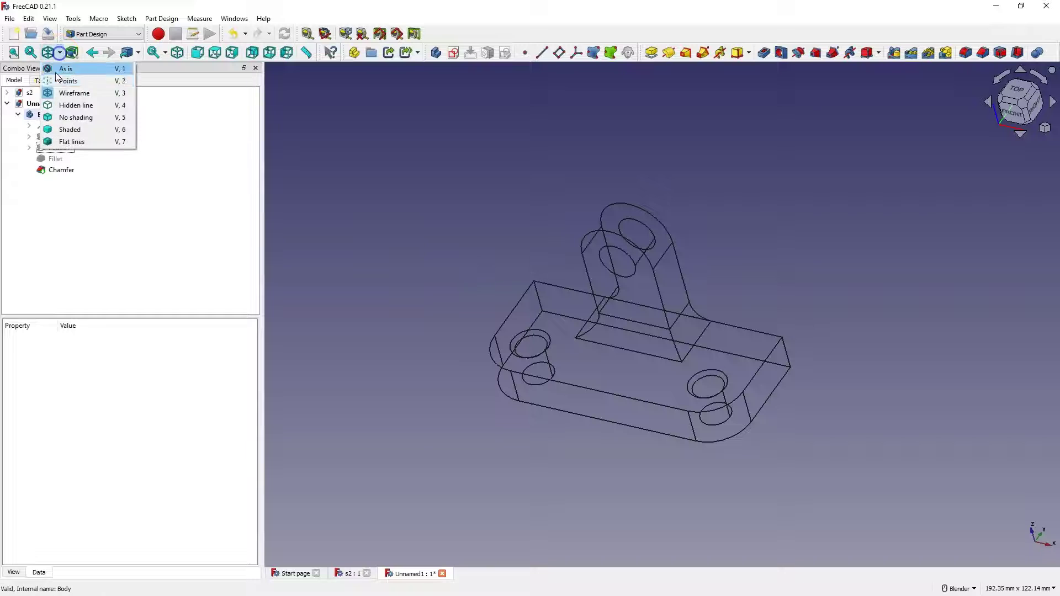
pyautogui.click(63, 69)
pyautogui.moveTo(674, 426)
pyautogui.mouseDown(button='middle')
pyautogui.moveTo(581, 378)
pyautogui.moveTo(405, 430)
pyautogui.moveTo(587, 374)
pyautogui.moveTo(539, 442)
pyautogui.moveTo(642, 418)
pyautogui.moveTo(649, 403)
pyautogui.mouseUp(button='middle')
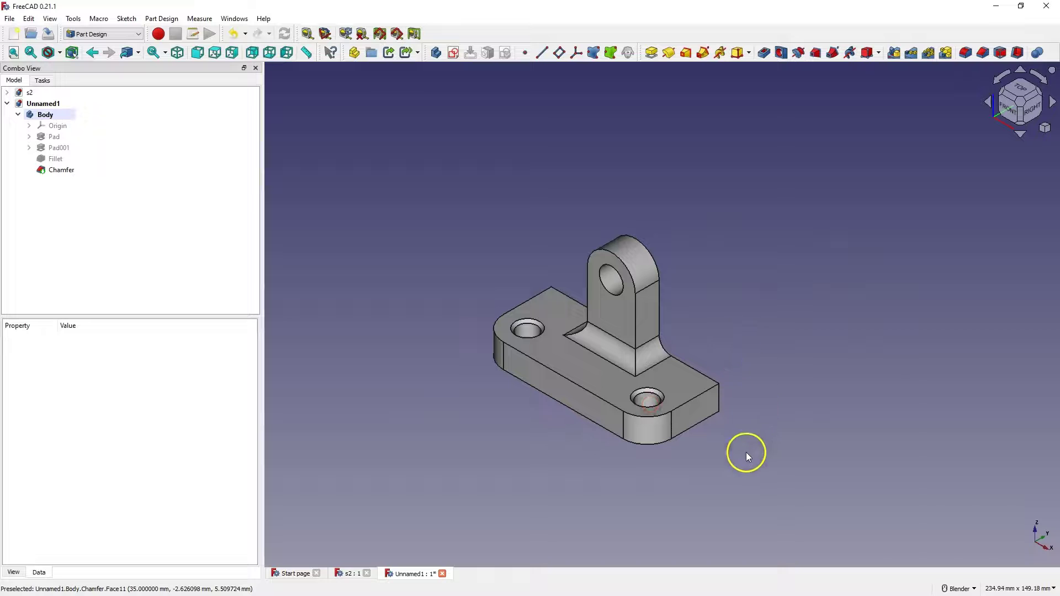
pyautogui.moveTo(760, 469); pyautogui.dragTo(829, 403, button='middle')
pyautogui.scroll(6, 1041, 462)
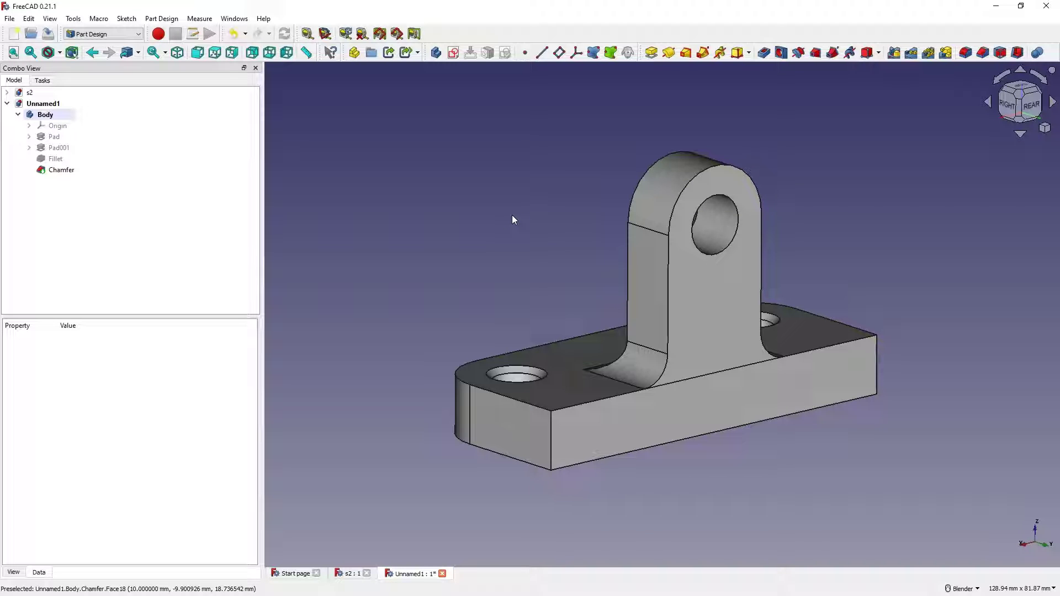
# - Select the Chamfer feature to review its properties, then deselect
pyautogui.click(756, 399)
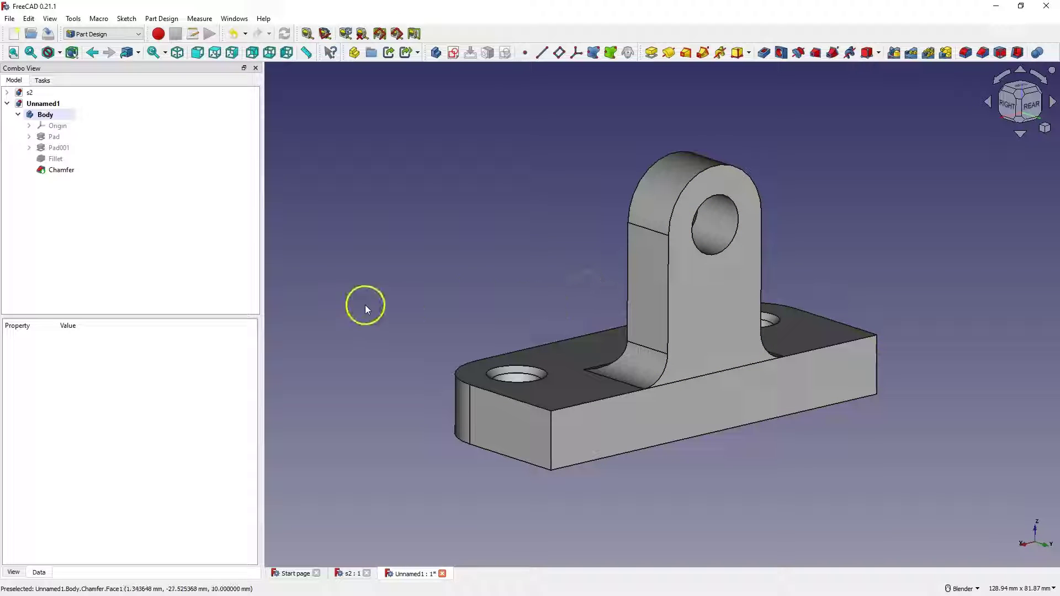
pyautogui.click(59, 169)
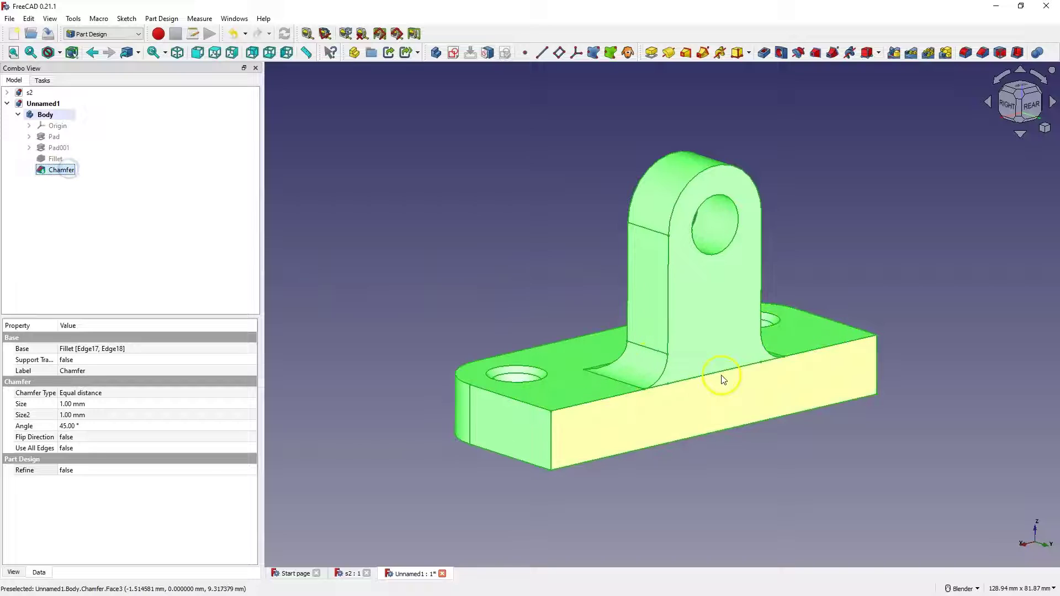
pyautogui.click(564, 268)
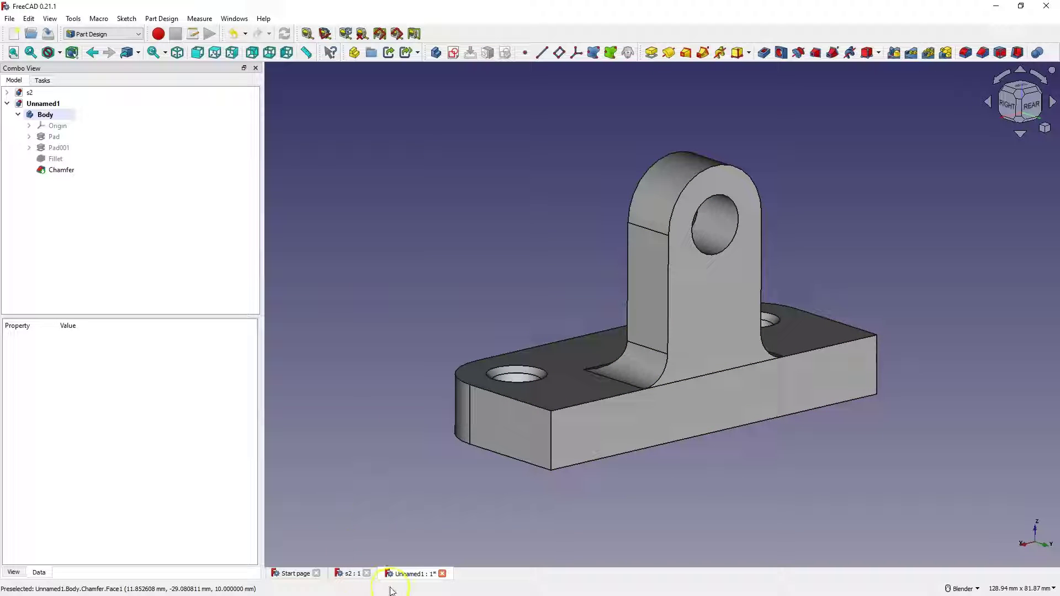
pyautogui.click(349, 574)
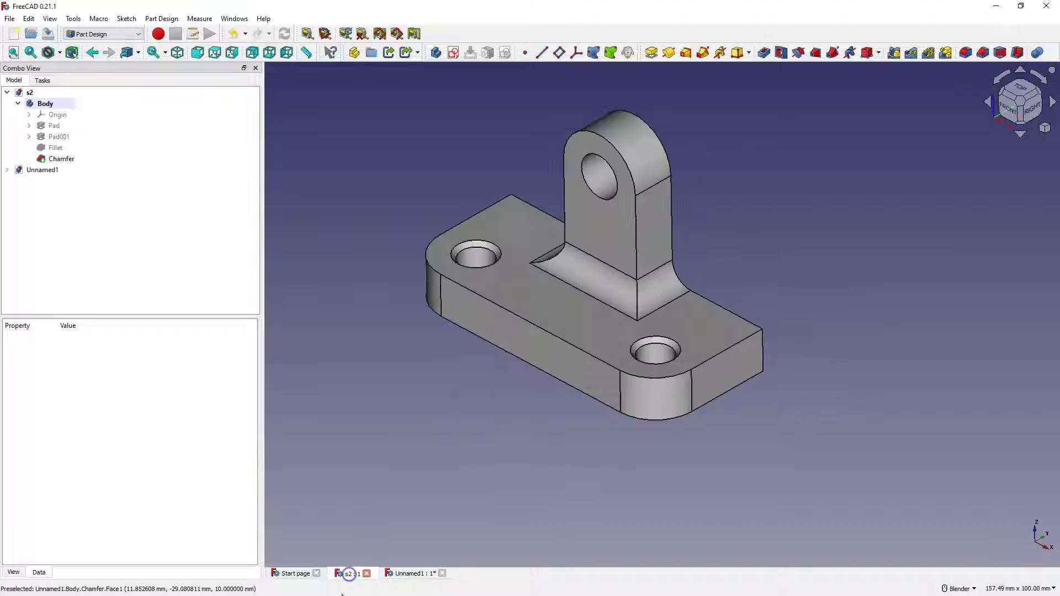
pyautogui.moveTo(466, 438); pyautogui.dragTo(689, 440, button='middle')
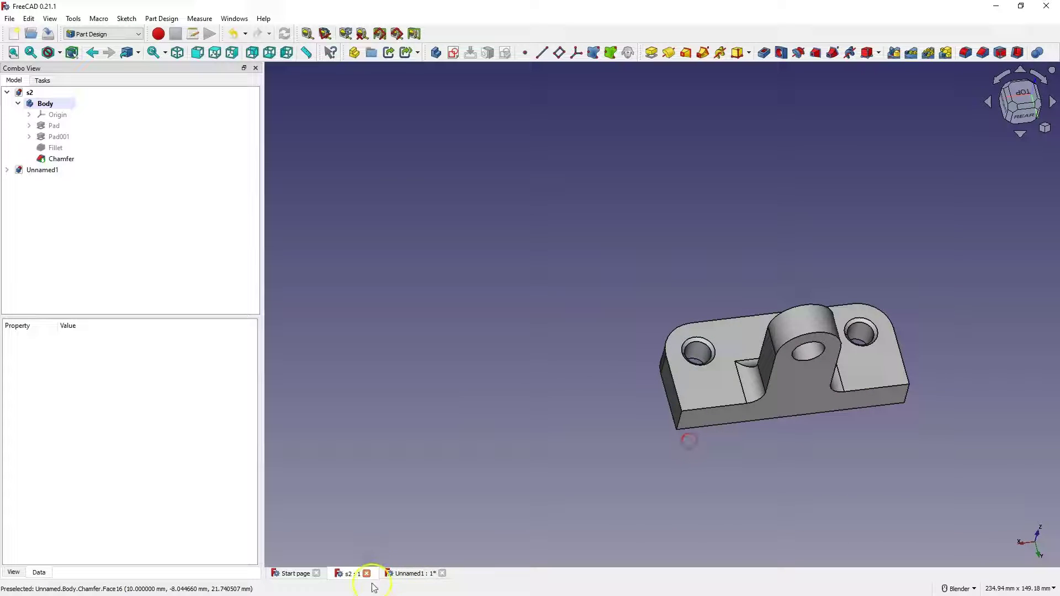
pyautogui.click(411, 574)
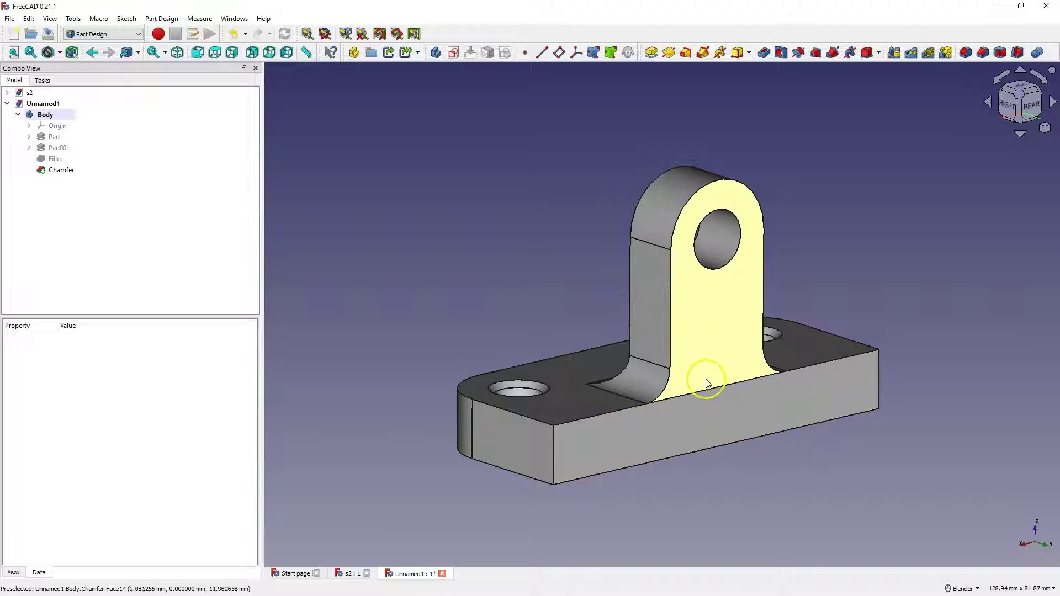
# - Set the Chamfer feature's Refine property to true, then deselect
pyautogui.click(45, 169)
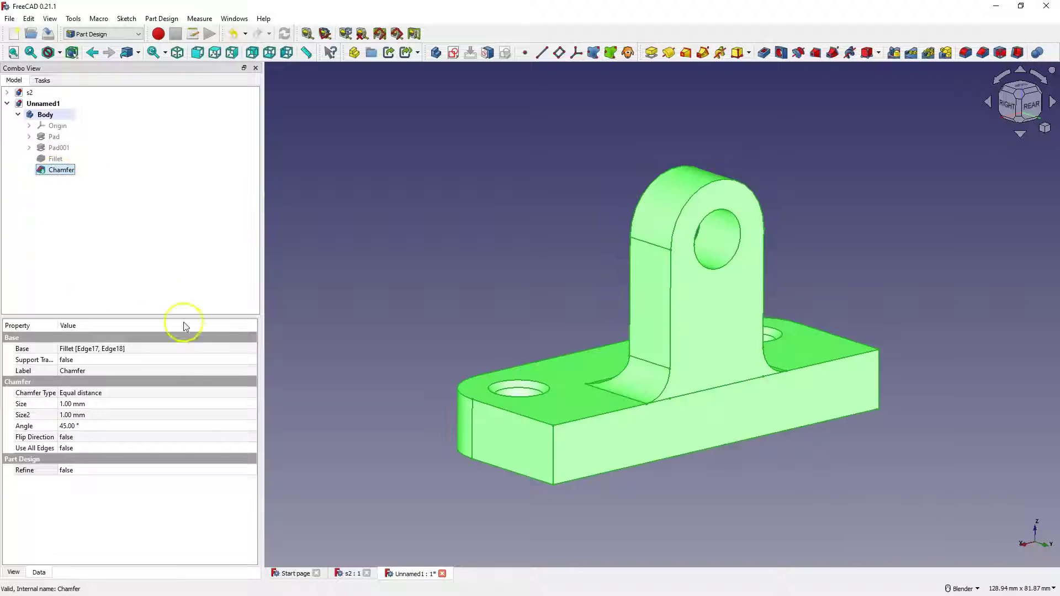
pyautogui.click(71, 473)
pyautogui.click(72, 470)
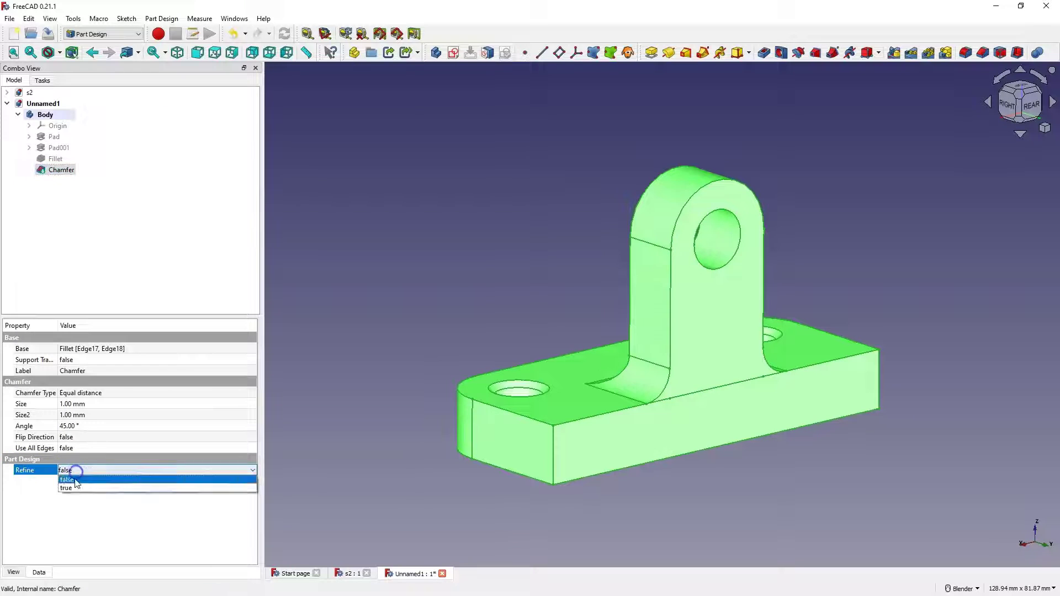
pyautogui.click(73, 485)
pyautogui.click(460, 241)
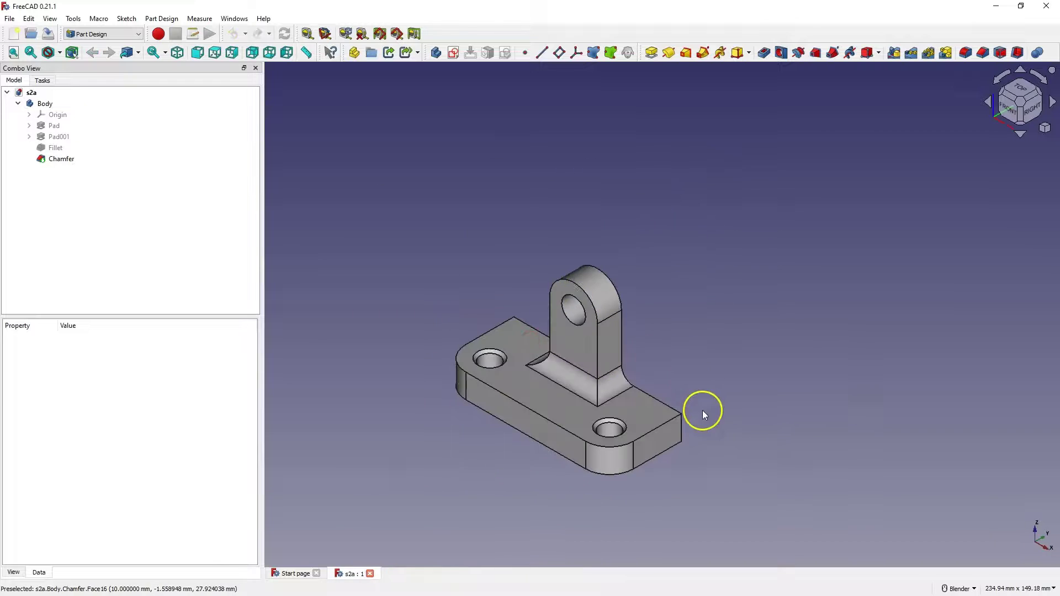
# - Change the Chamfer's Refine property to false, then view the part from a top-down isometric angle
pyautogui.moveTo(702, 409); pyautogui.dragTo(779, 394, button='middle')
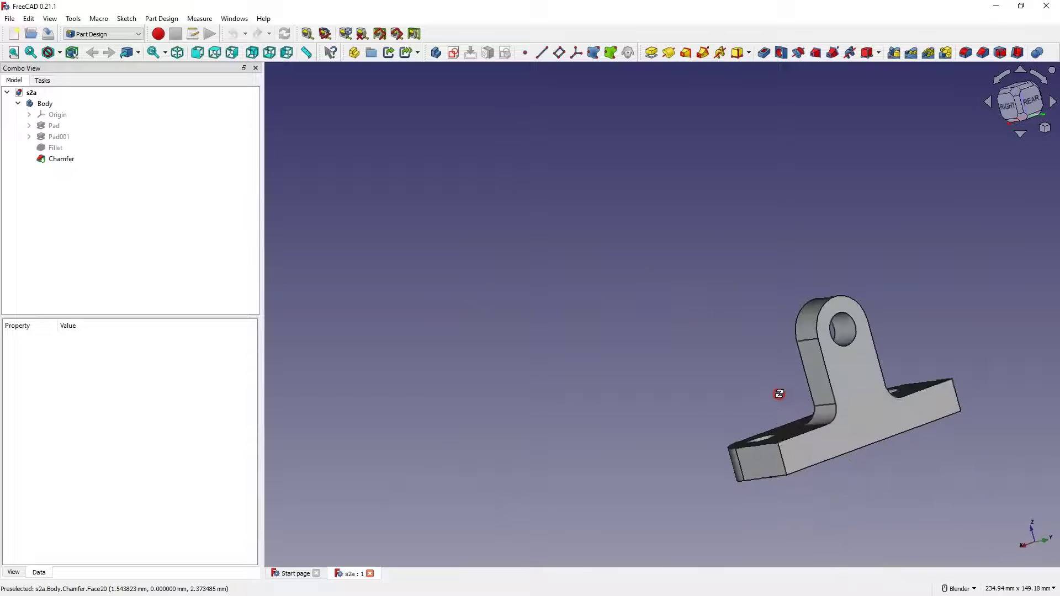
pyautogui.click(58, 160)
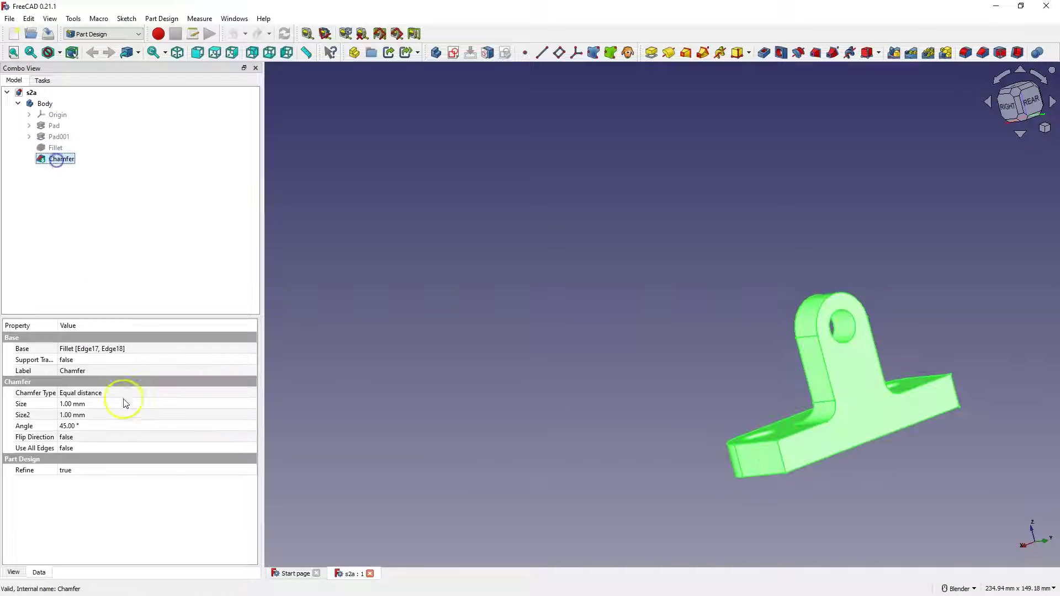
pyautogui.click(77, 470)
pyautogui.click(94, 470)
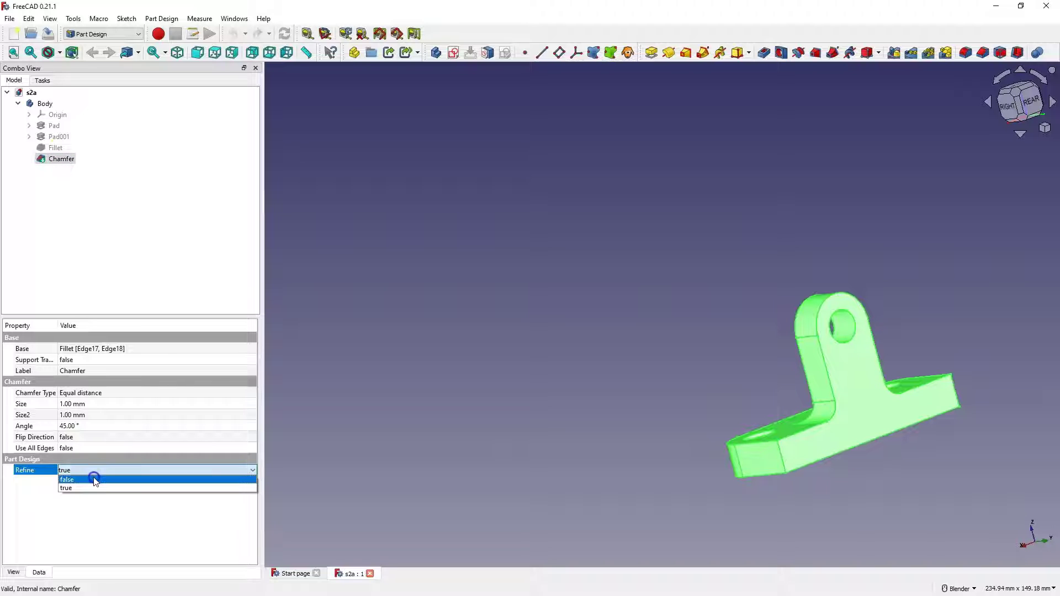
pyautogui.click(94, 479)
pyautogui.click(604, 266)
pyautogui.scroll(5, 704, 364)
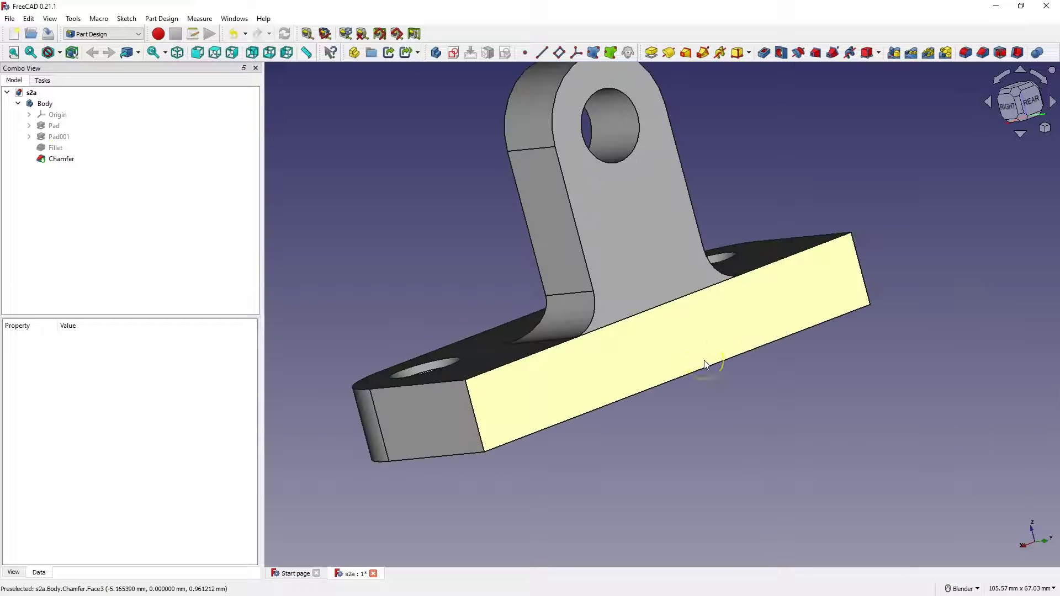
pyautogui.scroll(-1, 707, 316)
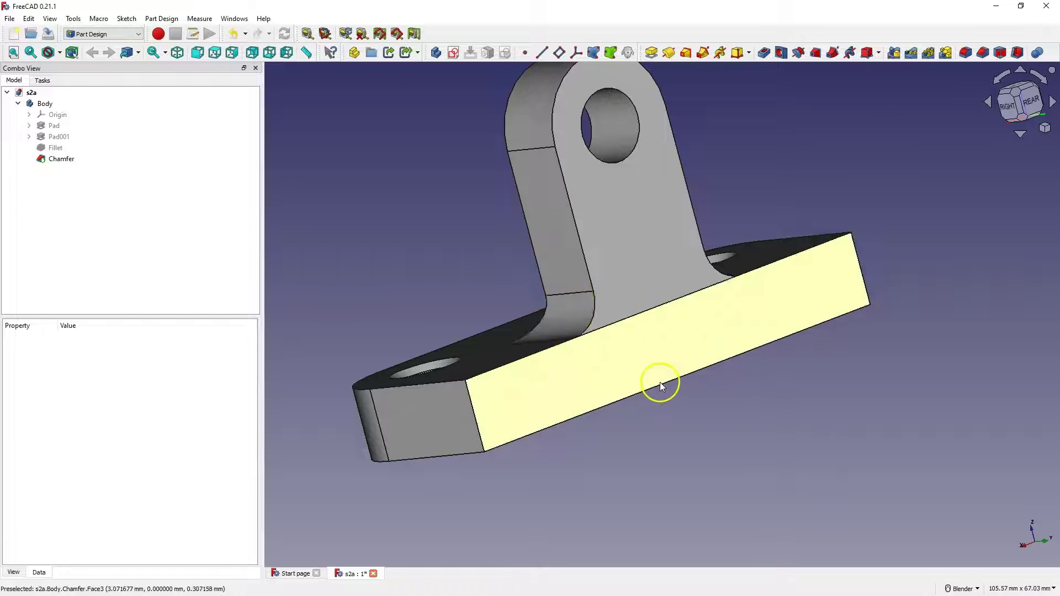
pyautogui.scroll(5, 660, 382)
pyautogui.scroll(-6, 660, 383)
pyautogui.moveTo(491, 219); pyautogui.dragTo(701, 317, button='middle')
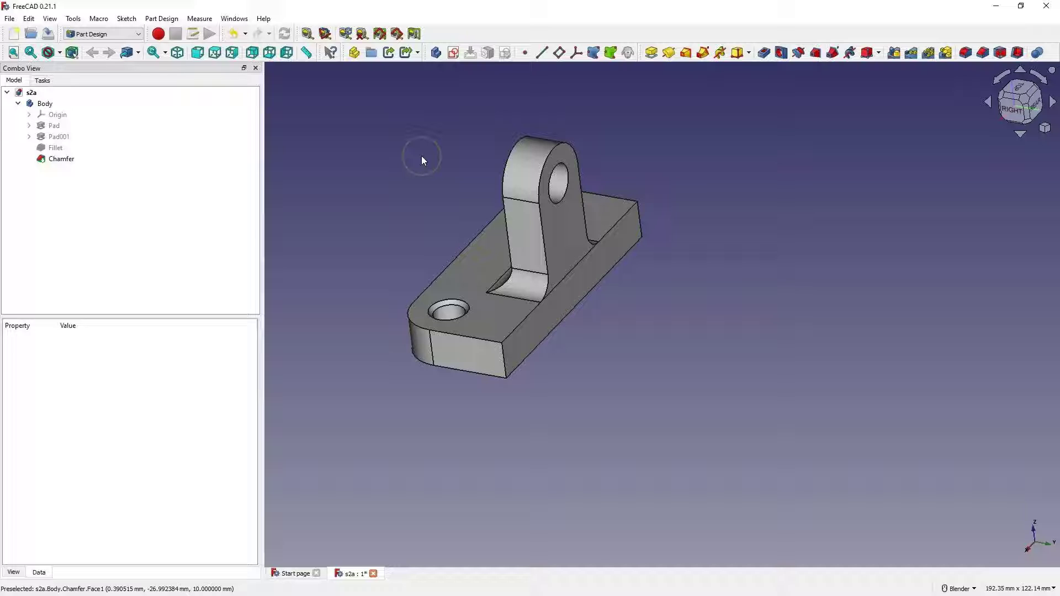
# - Switch the Chamfer feature's Refine property back to true and deselect
pyautogui.click(58, 160)
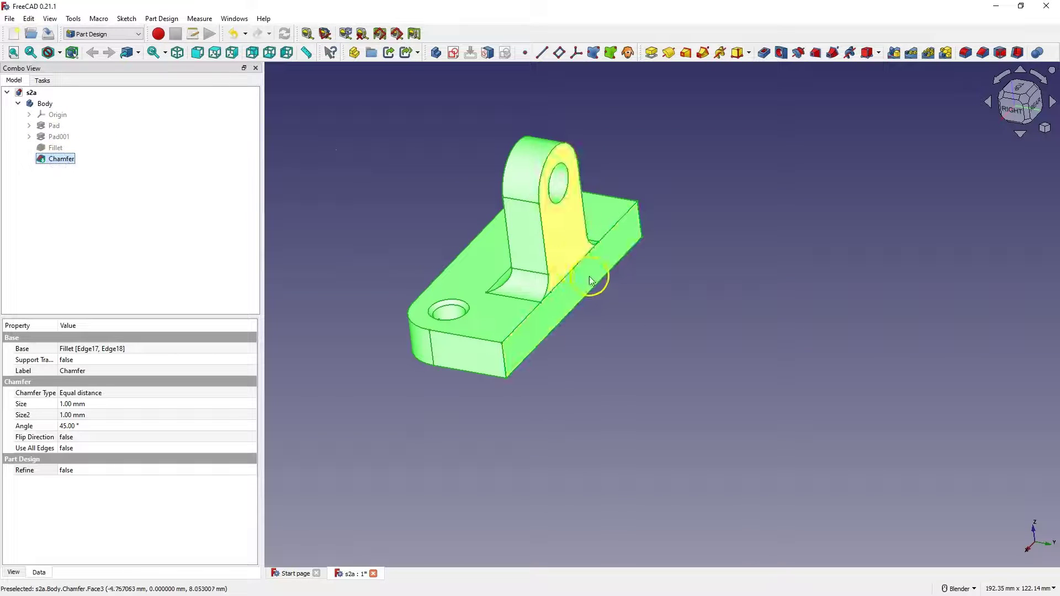
pyautogui.click(74, 470)
pyautogui.click(124, 470)
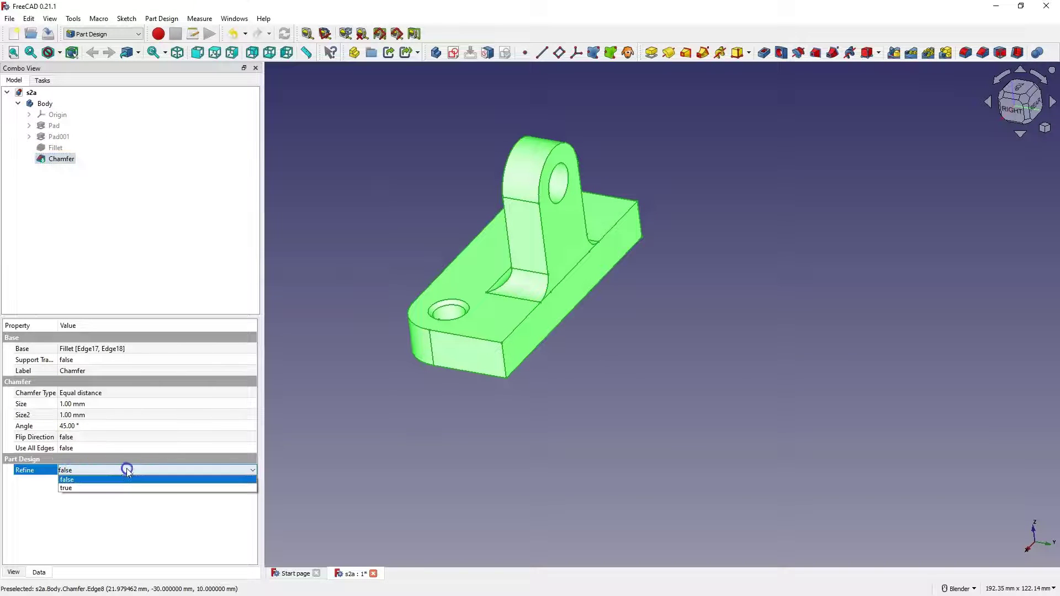
pyautogui.click(104, 488)
pyautogui.click(359, 182)
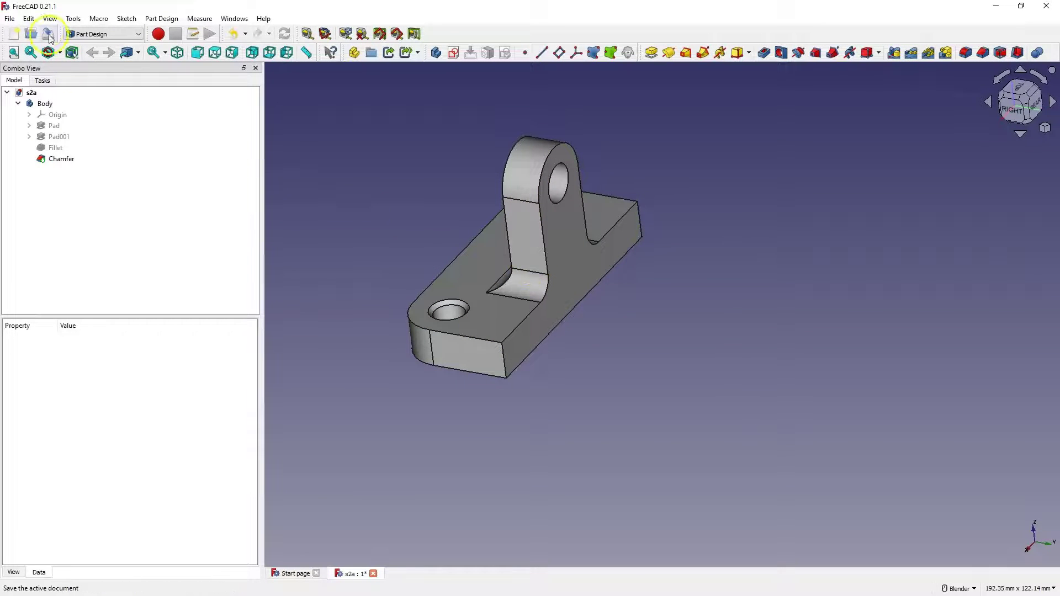
# - In Part/Part Design preferences, tick both automatic refine options, then untick them again
pyautogui.click(29, 19)
pyautogui.click(84, 261)
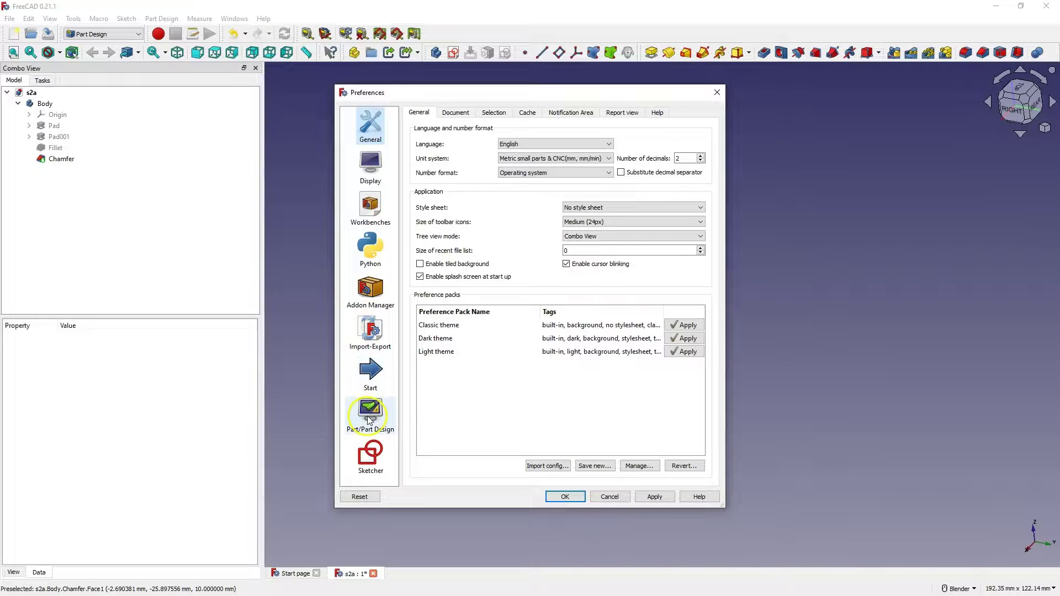
pyautogui.click(370, 420)
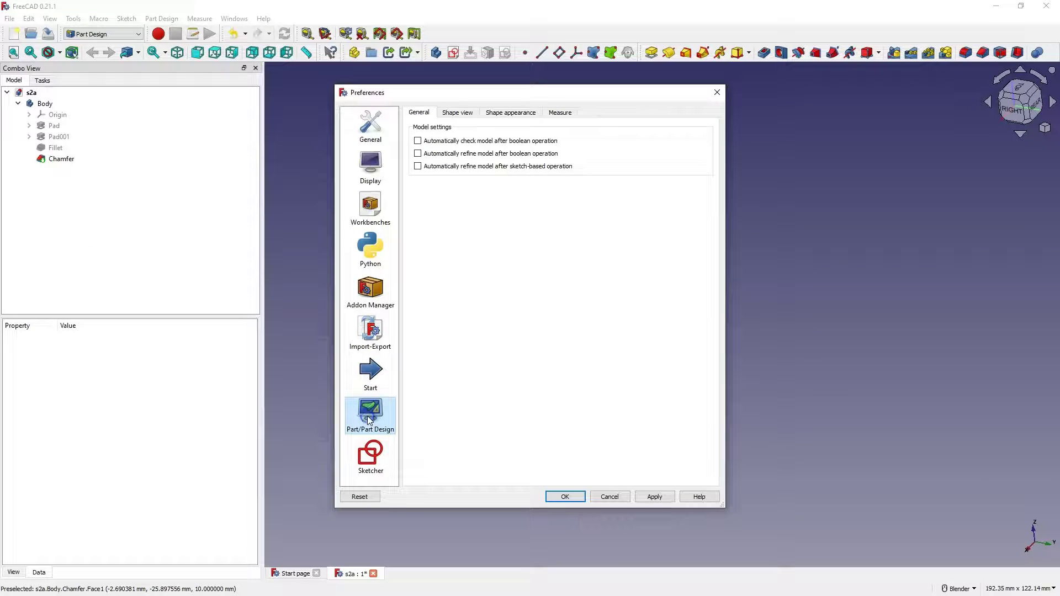
pyautogui.click(417, 153)
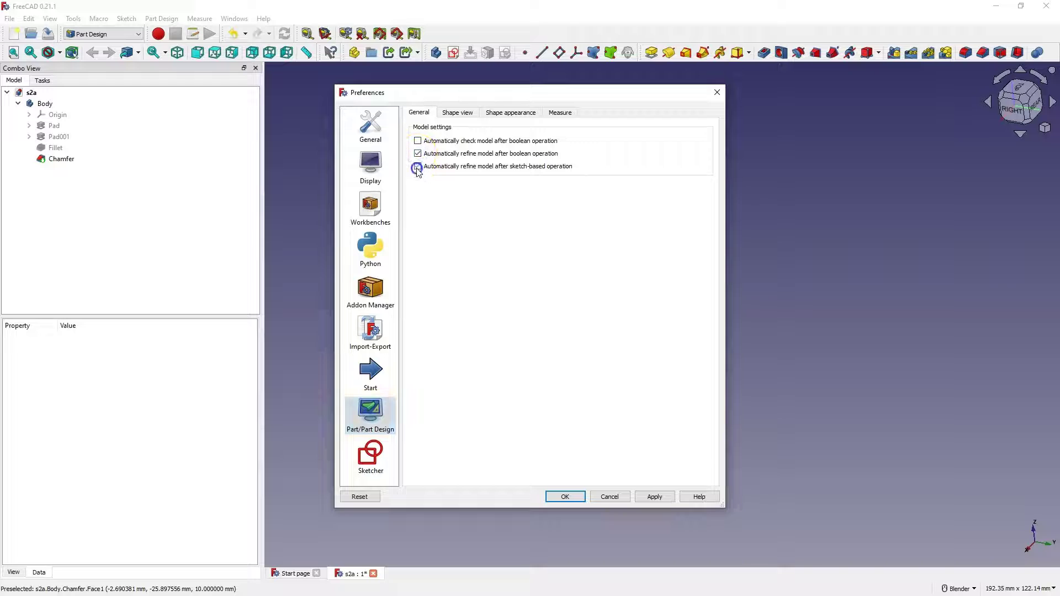
pyautogui.click(417, 167)
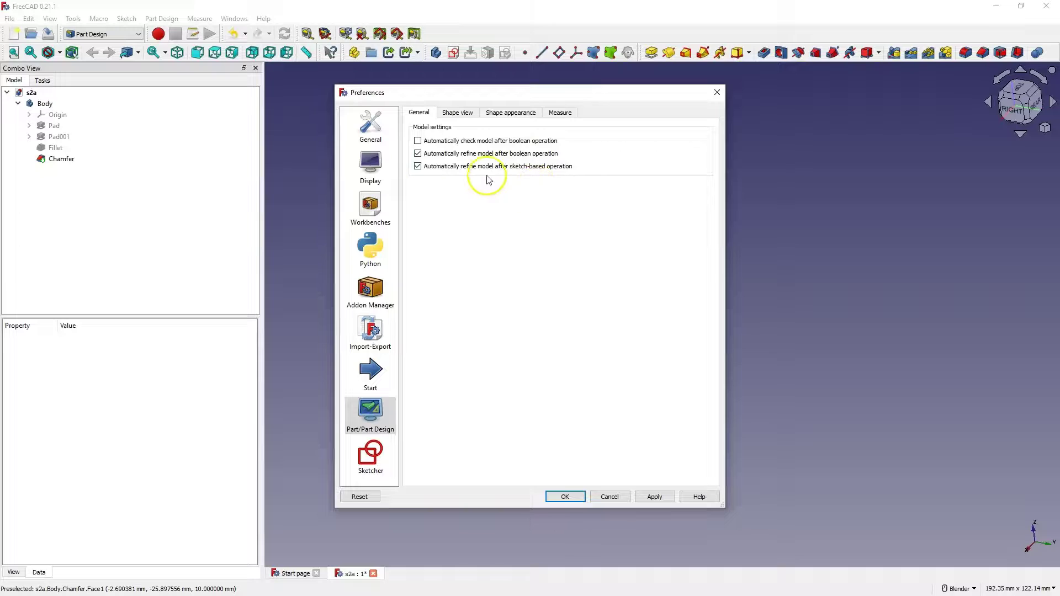
pyautogui.click(418, 154)
pyautogui.click(418, 167)
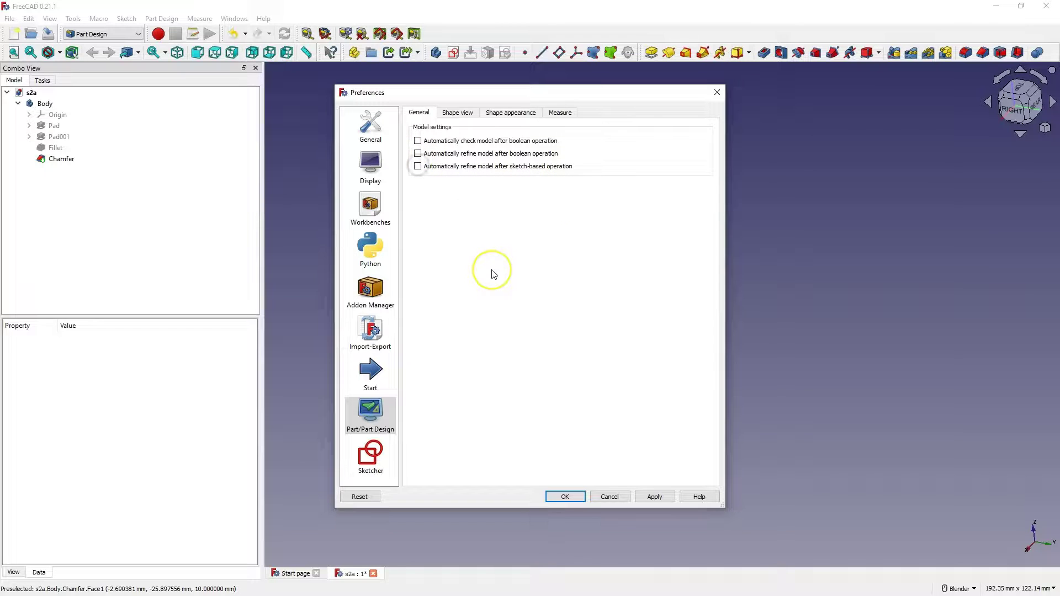